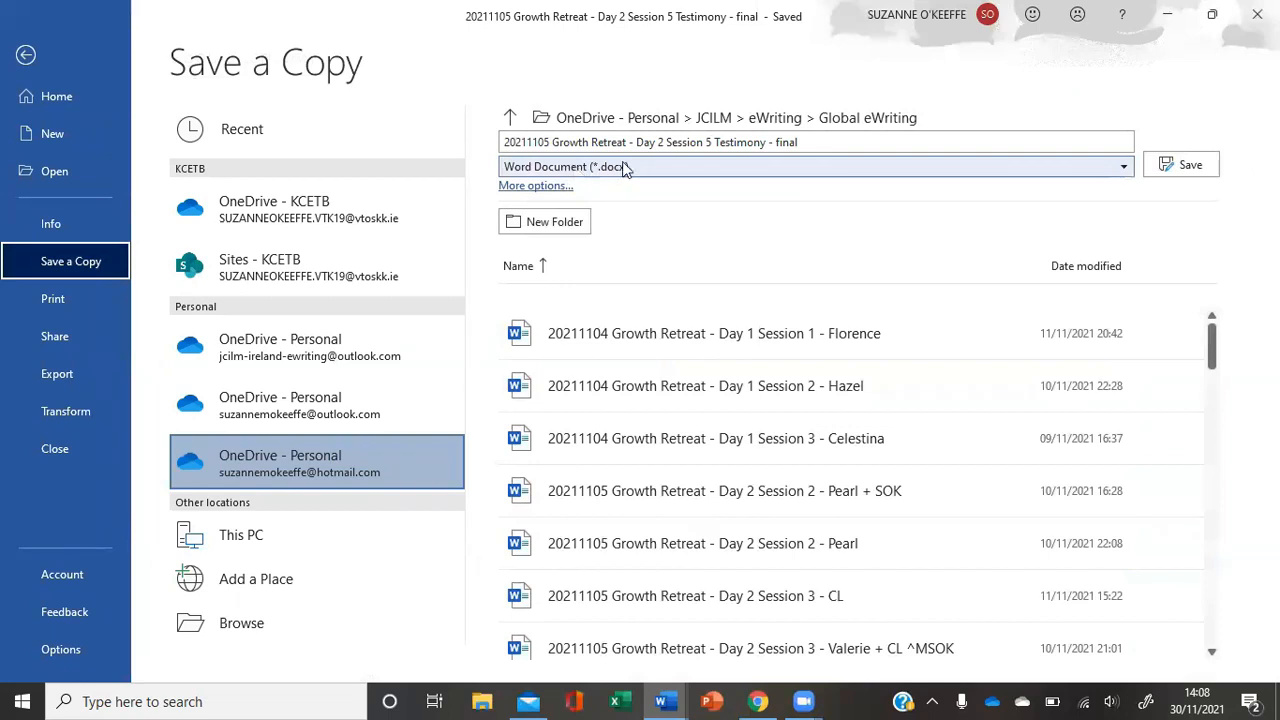
- Save a copy of the document as a Word Document (*.docx) in the Global eWriting folder
{"action": "left_click", "coordinate": [1123, 166]}
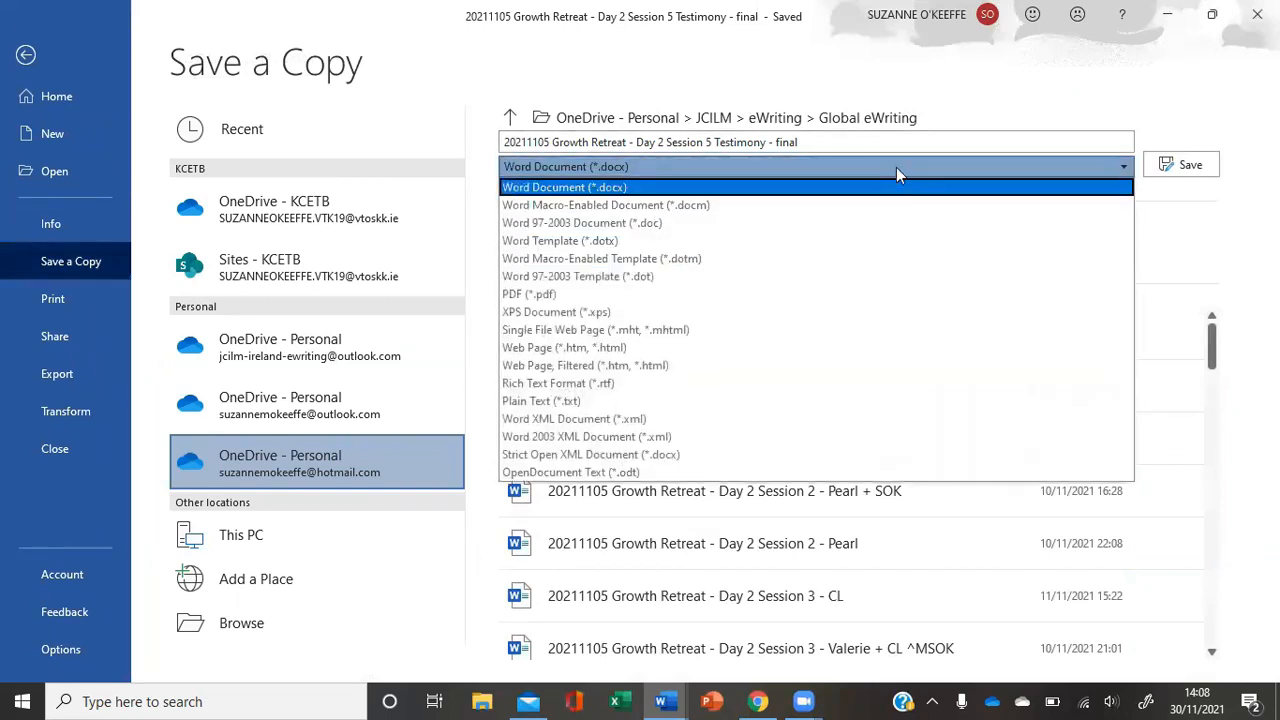
{"action": "left_click", "coordinate": [896, 182]}
{"action": "left_click", "coordinate": [1195, 166]}
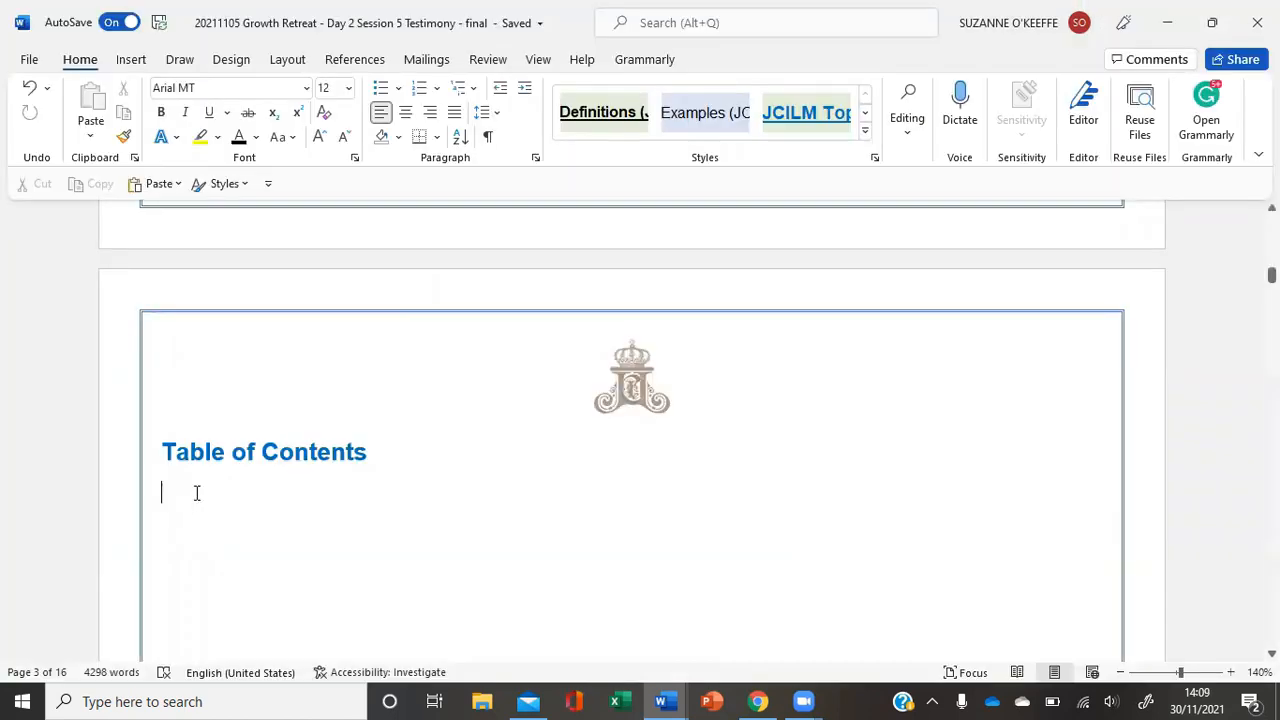
- Review how the topic heading and sub-headings are styled on the opening pages of the testimony
{"action": "scroll", "coordinate": [580, 575], "scroll_direction": "down", "scroll_amount": 10}
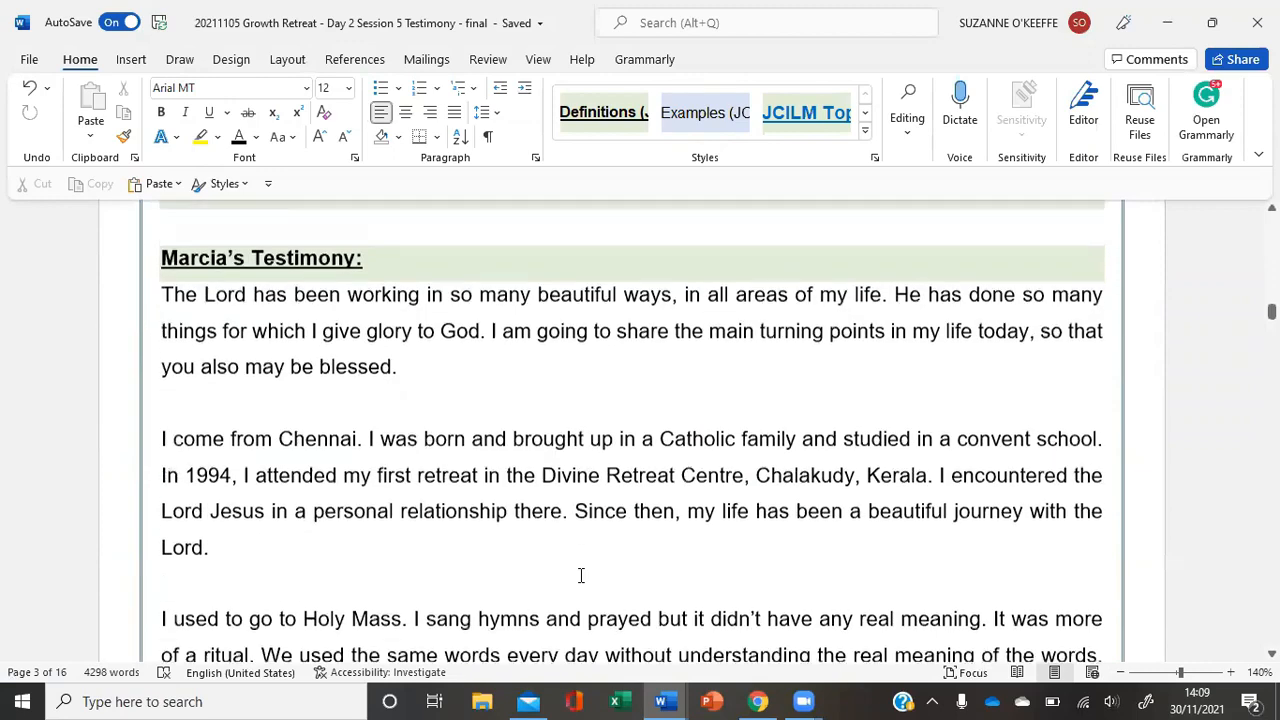
{"action": "scroll", "coordinate": [580, 575], "scroll_direction": "down", "scroll_amount": 5}
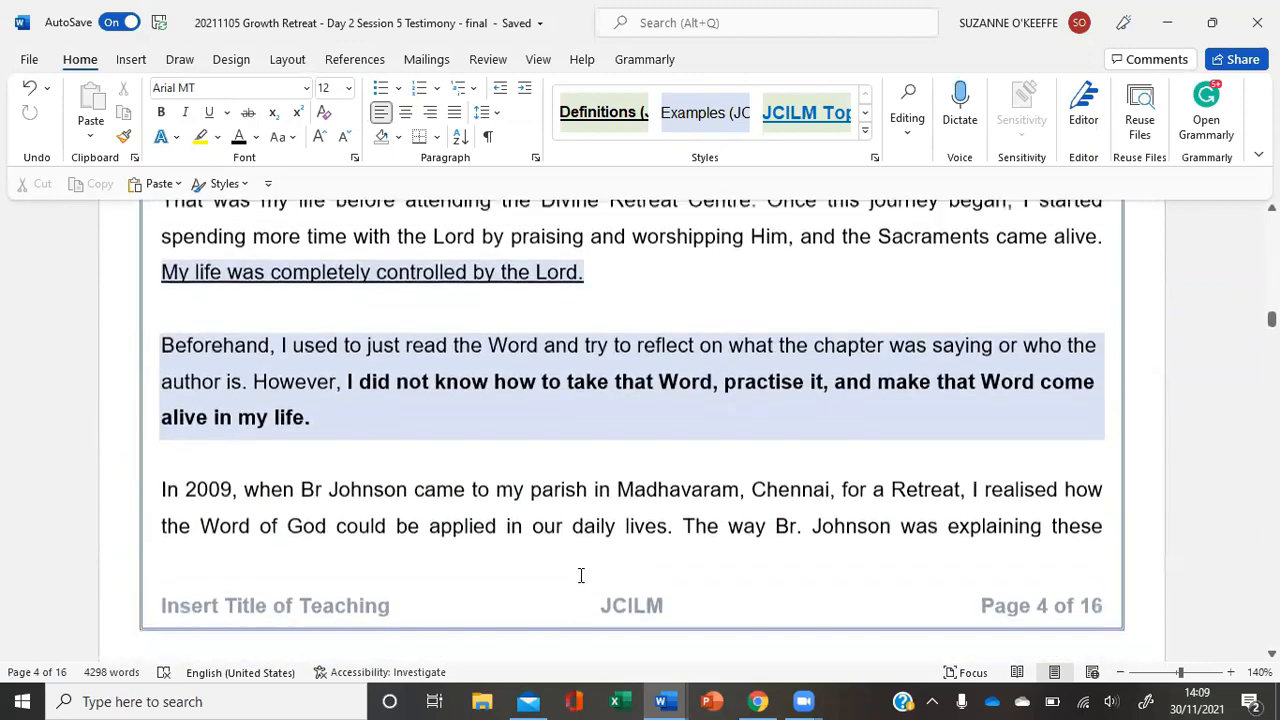
{"action": "scroll", "coordinate": [580, 575], "scroll_direction": "up", "scroll_amount": 7}
{"action": "scroll", "coordinate": [580, 575], "scroll_direction": "down", "scroll_amount": 7}
{"action": "scroll", "coordinate": [580, 575], "scroll_direction": "down", "scroll_amount": 8}
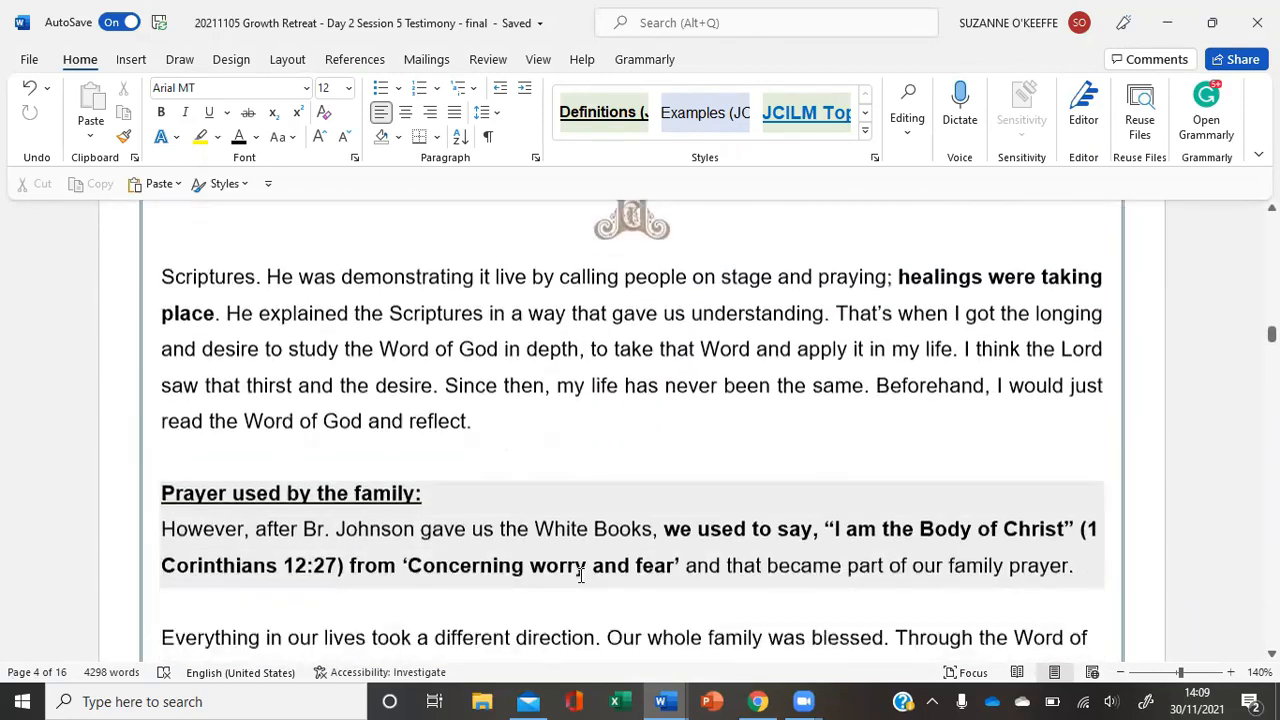
{"action": "scroll", "coordinate": [580, 575], "scroll_direction": "up", "scroll_amount": 15}
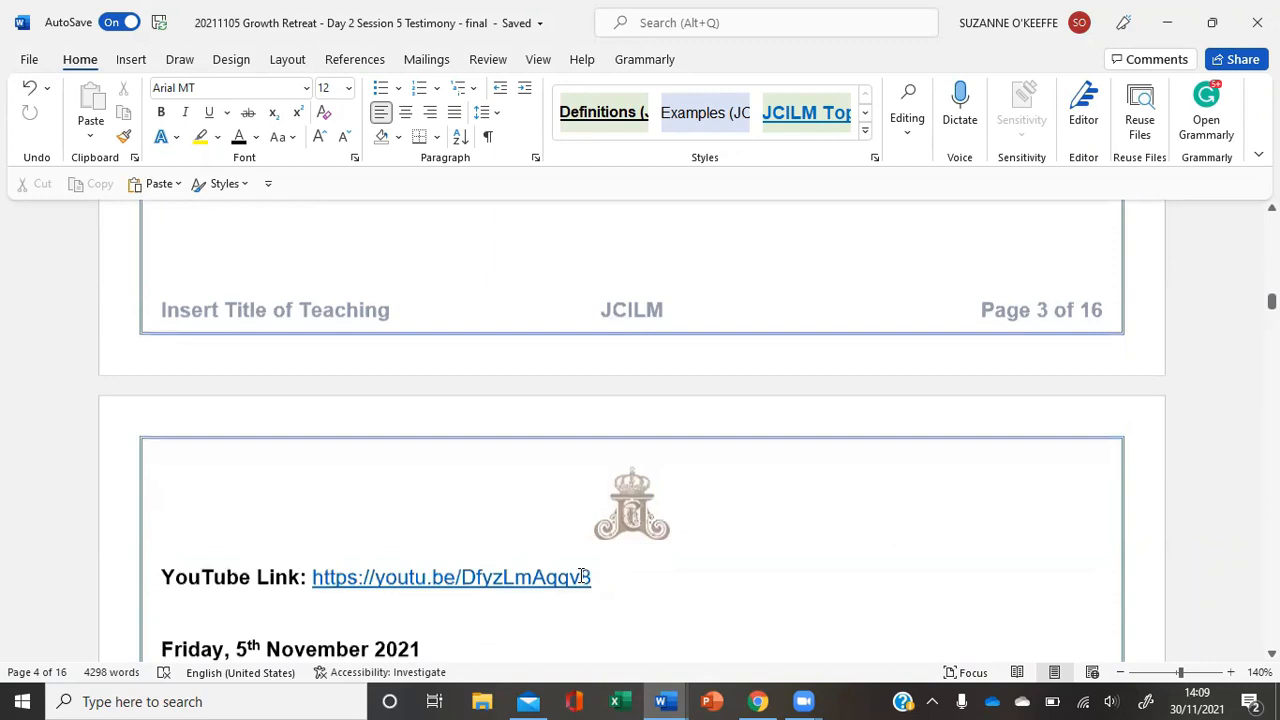
{"action": "scroll", "coordinate": [582, 577], "scroll_direction": "down", "scroll_amount": 5}
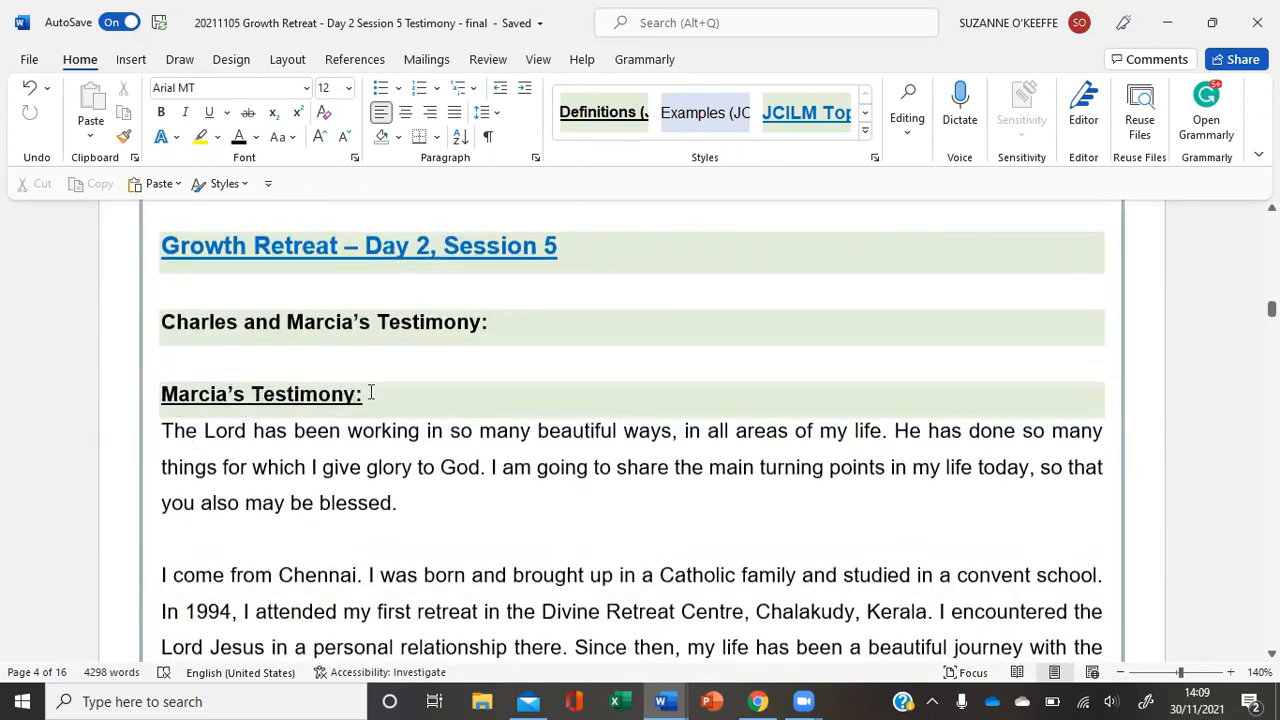
{"action": "scroll", "coordinate": [434, 495], "scroll_direction": "down", "scroll_amount": 10}
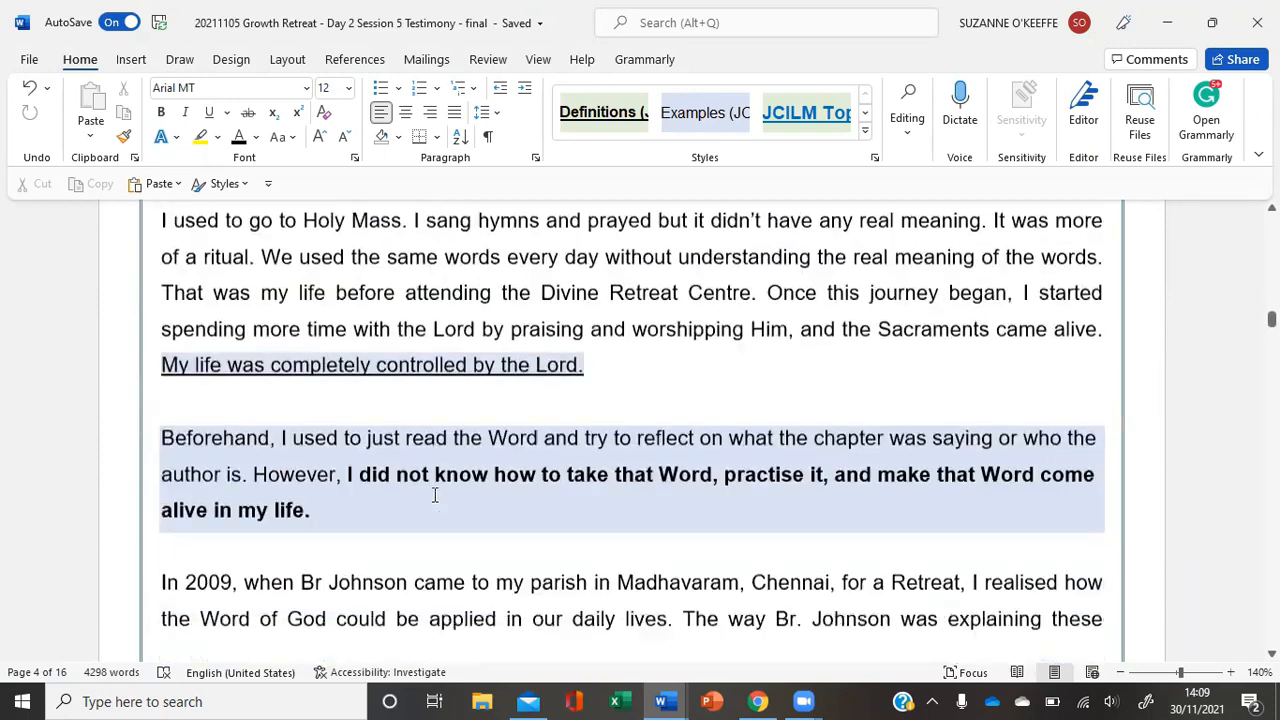
{"action": "scroll", "coordinate": [434, 495], "scroll_direction": "down", "scroll_amount": 5}
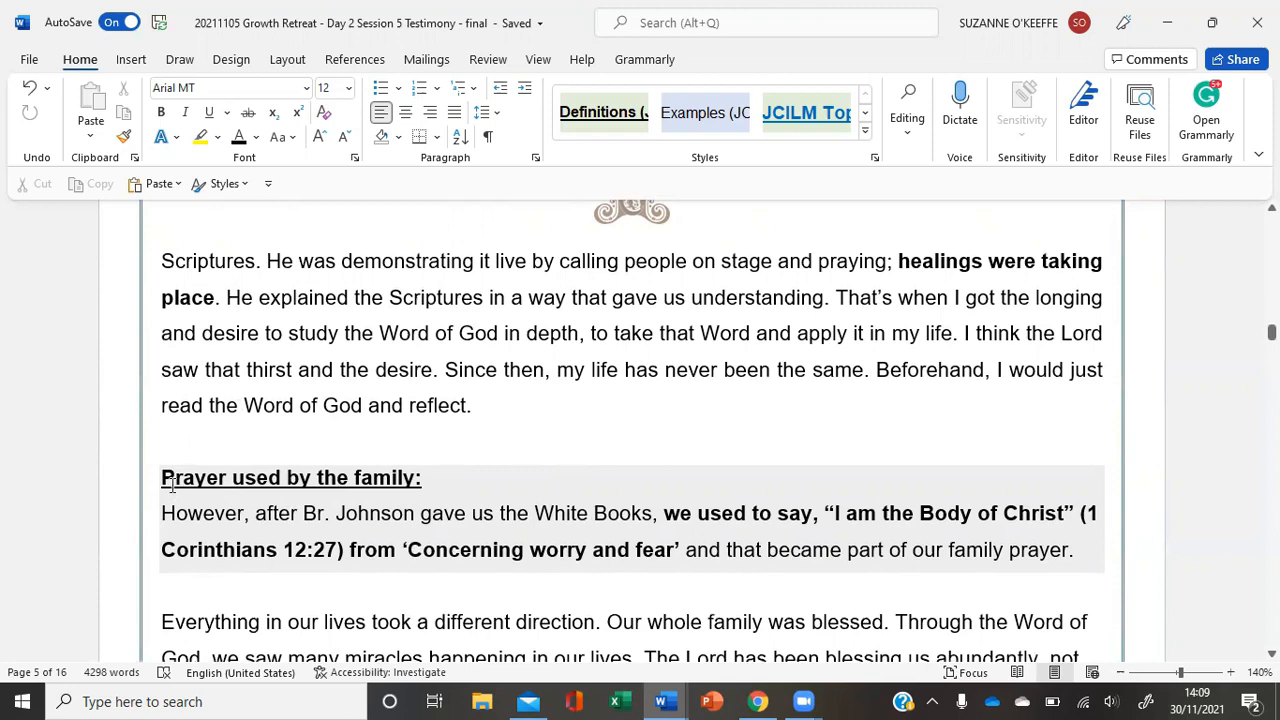
- Examine the prayer heading "Prayer used by the family:" and the prayer wording below it on page 5
{"action": "left_click", "coordinate": [464, 473]}
{"action": "scroll", "coordinate": [464, 473], "scroll_direction": "down", "scroll_amount": 1}
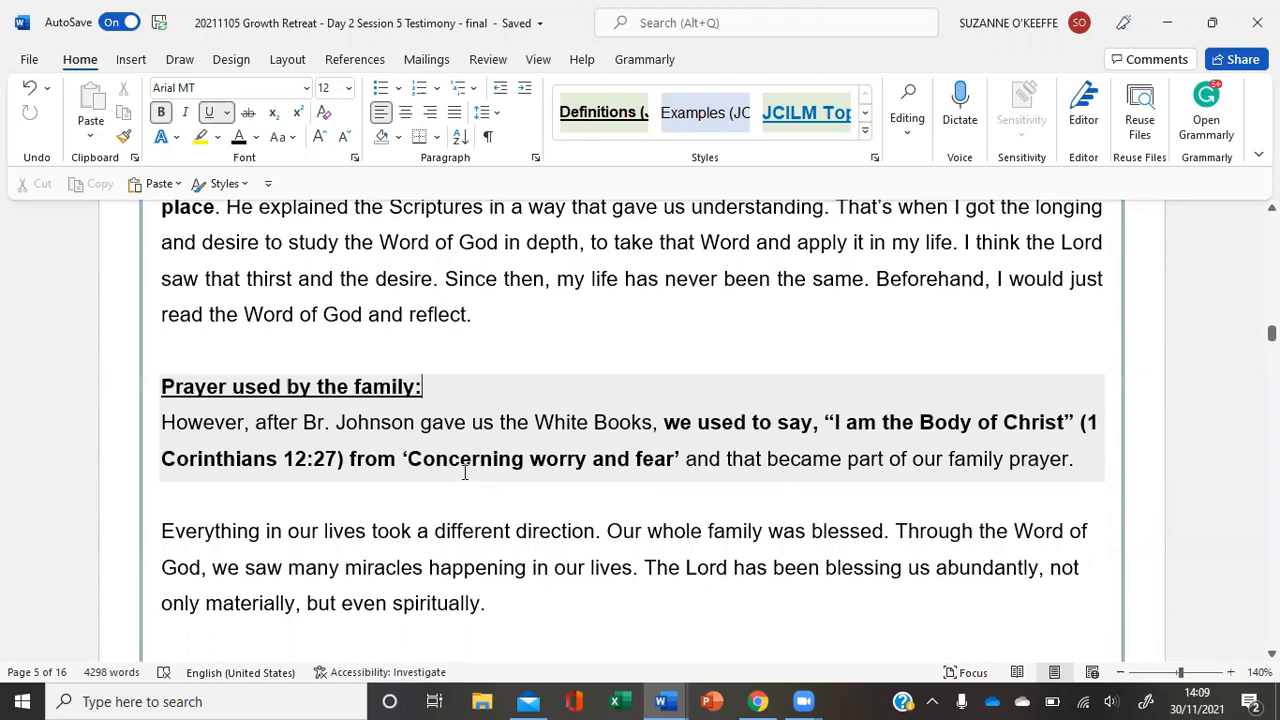
{"action": "scroll", "coordinate": [464, 473], "scroll_direction": "down", "scroll_amount": 1}
{"action": "left_click_drag", "start_coordinate": [464, 336], "coordinate": [180, 348]}
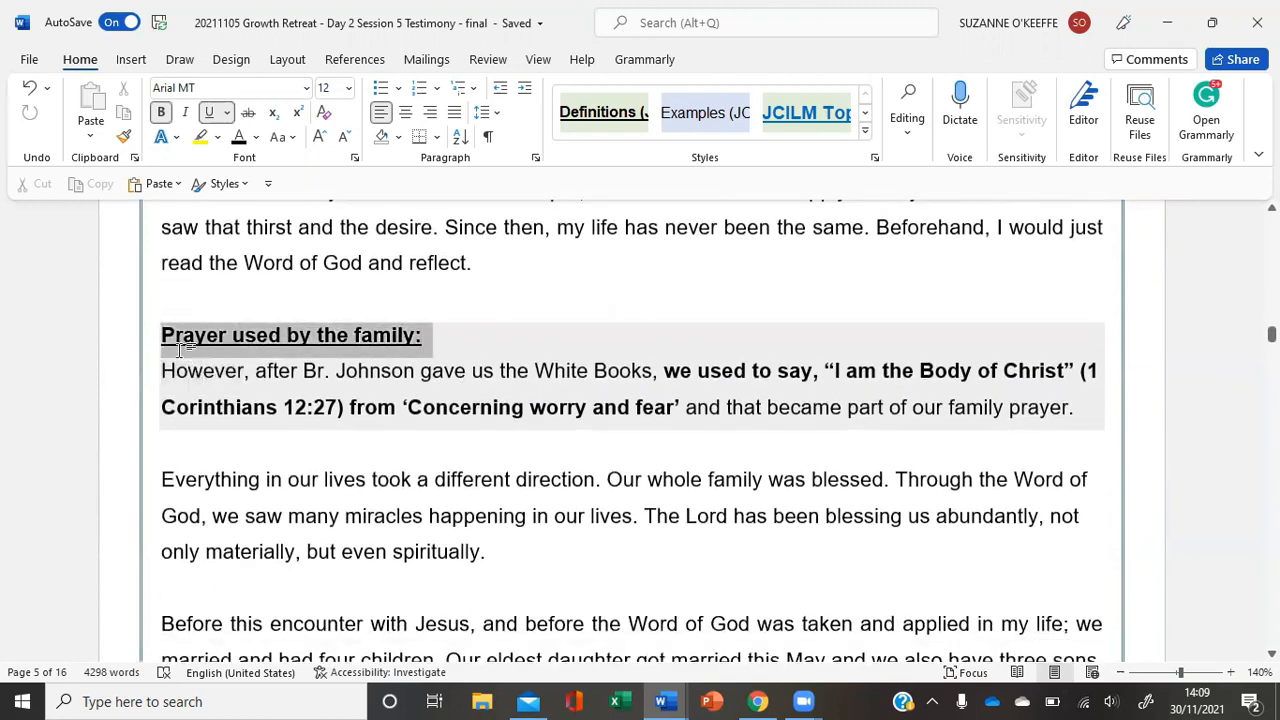
{"action": "left_click", "coordinate": [163, 407]}
- Find the scripture heading "Romans 12:2 (KJV)" on page 7 and select its line to check its style
{"action": "scroll", "coordinate": [603, 533], "scroll_direction": "down", "scroll_amount": 3}
{"action": "scroll", "coordinate": [603, 535], "scroll_direction": "down", "scroll_amount": 15}
{"action": "scroll", "coordinate": [603, 535], "scroll_direction": "down", "scroll_amount": 6}
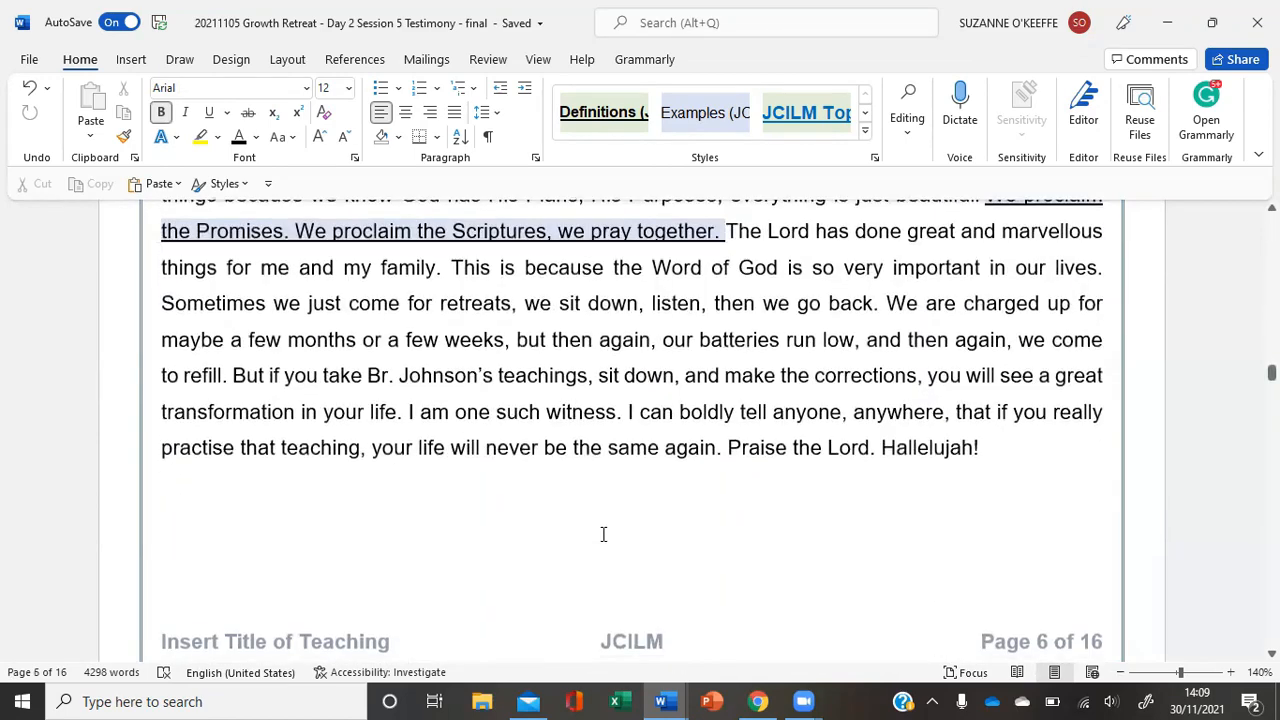
{"action": "scroll", "coordinate": [603, 534], "scroll_direction": "down", "scroll_amount": 12}
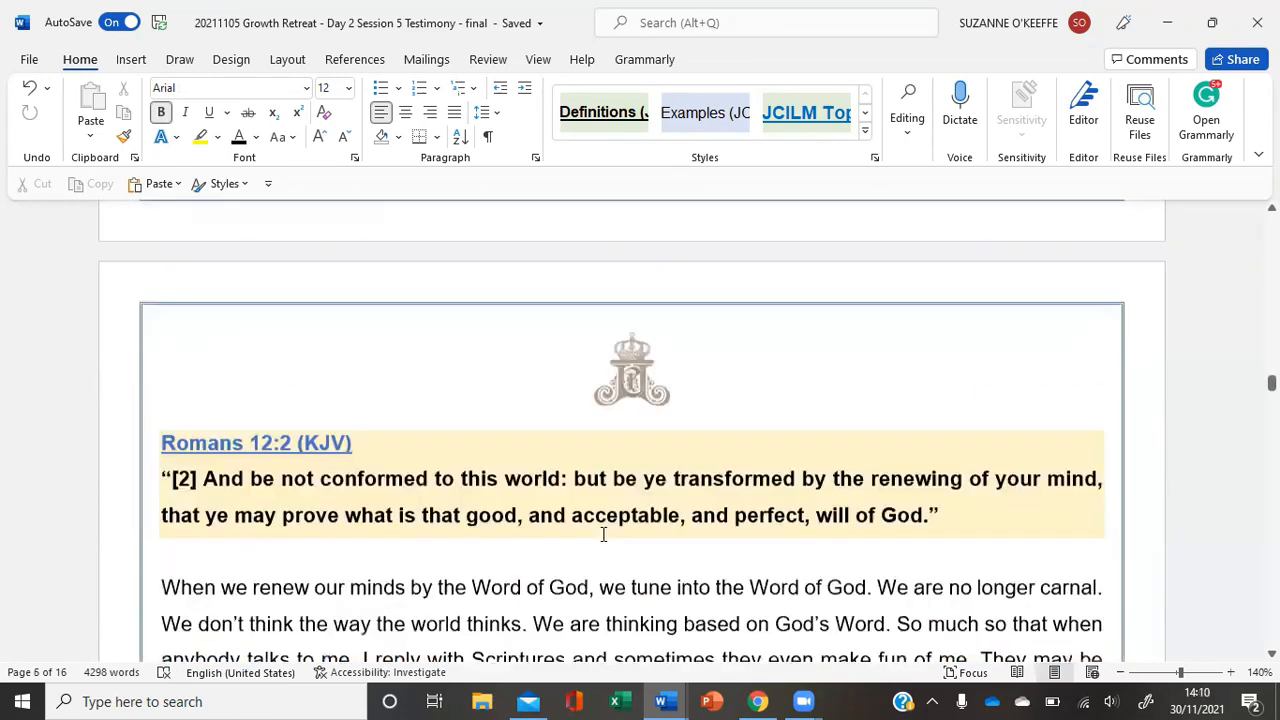
{"action": "scroll", "coordinate": [603, 534], "scroll_direction": "up", "scroll_amount": 3}
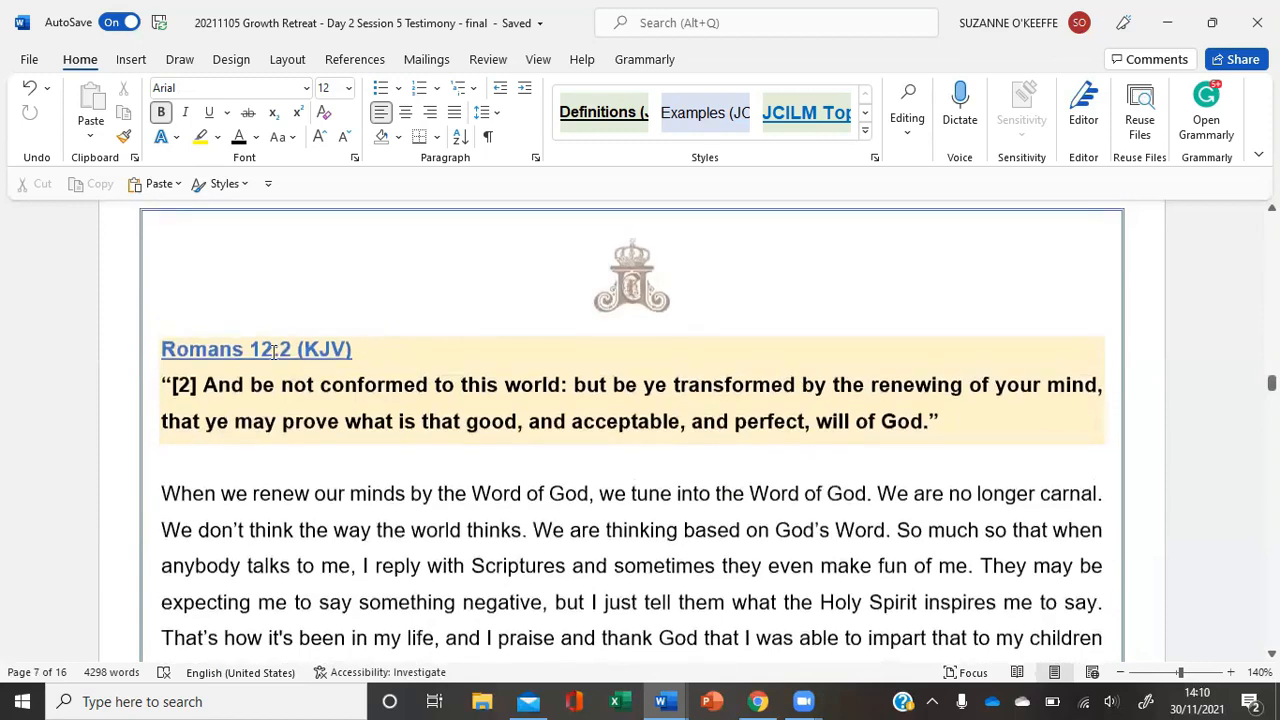
{"action": "left_click", "coordinate": [123, 354]}
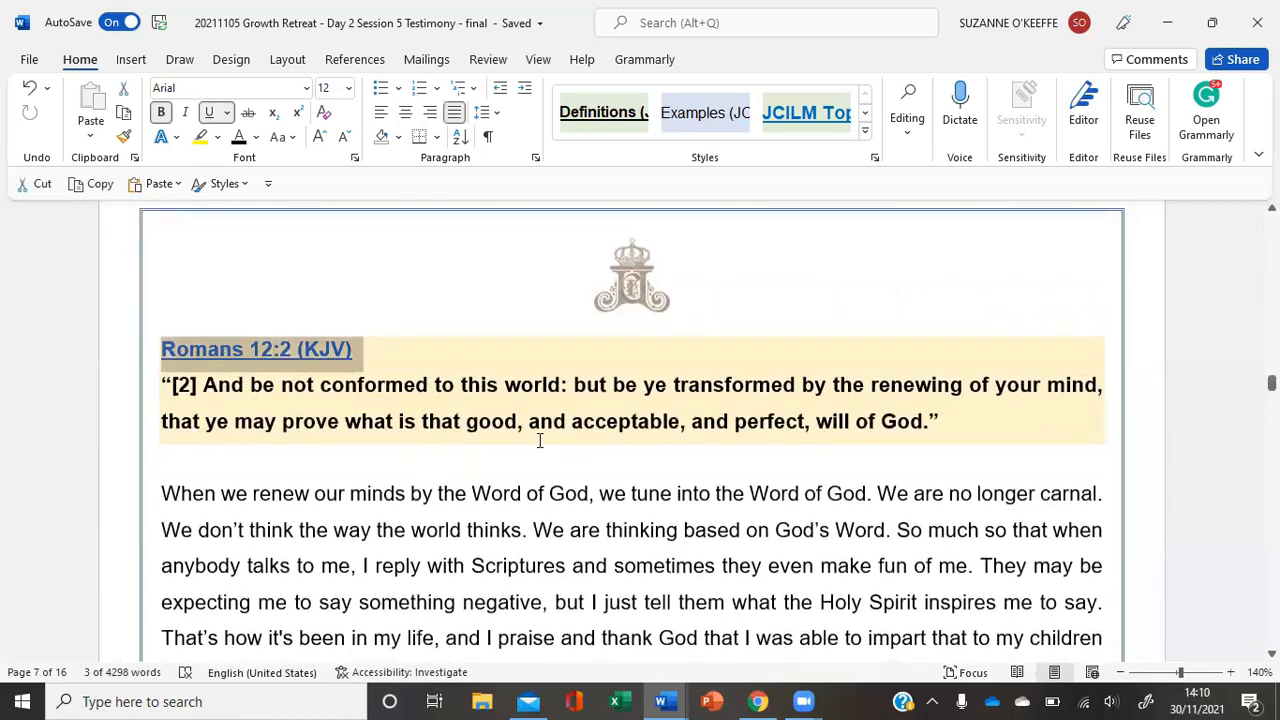
- Select the second testimony's sub-heading on page 9 and compare it with the document's available styles
{"action": "scroll", "coordinate": [537, 437], "scroll_direction": "down", "scroll_amount": 9}
{"action": "scroll", "coordinate": [539, 440], "scroll_direction": "down", "scroll_amount": 20}
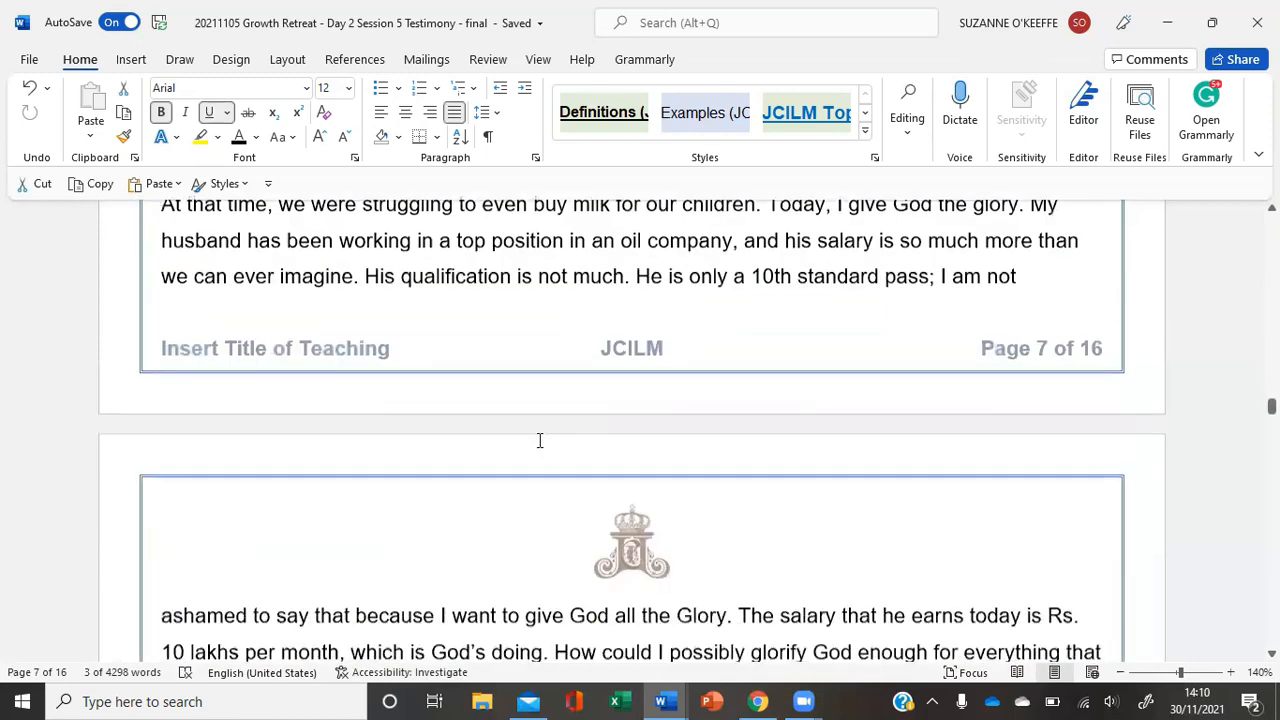
{"action": "scroll", "coordinate": [539, 440], "scroll_direction": "down", "scroll_amount": 20}
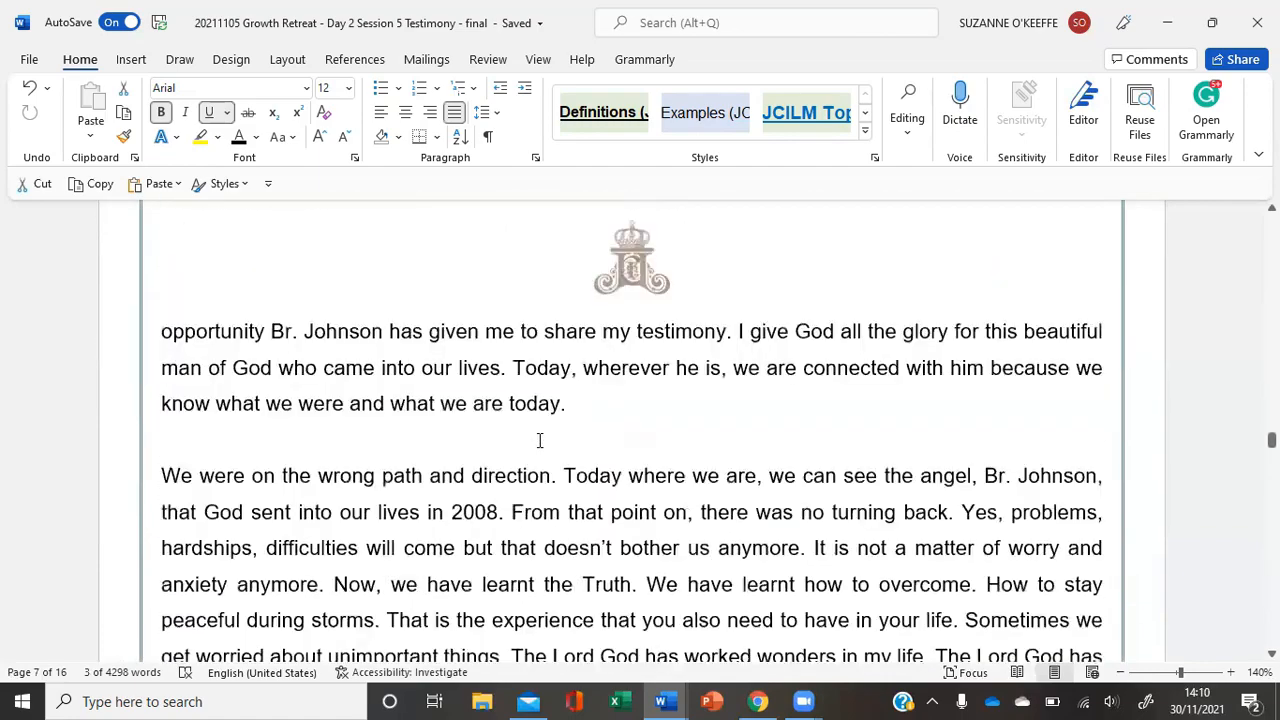
{"action": "scroll", "coordinate": [539, 440], "scroll_direction": "down", "scroll_amount": 8}
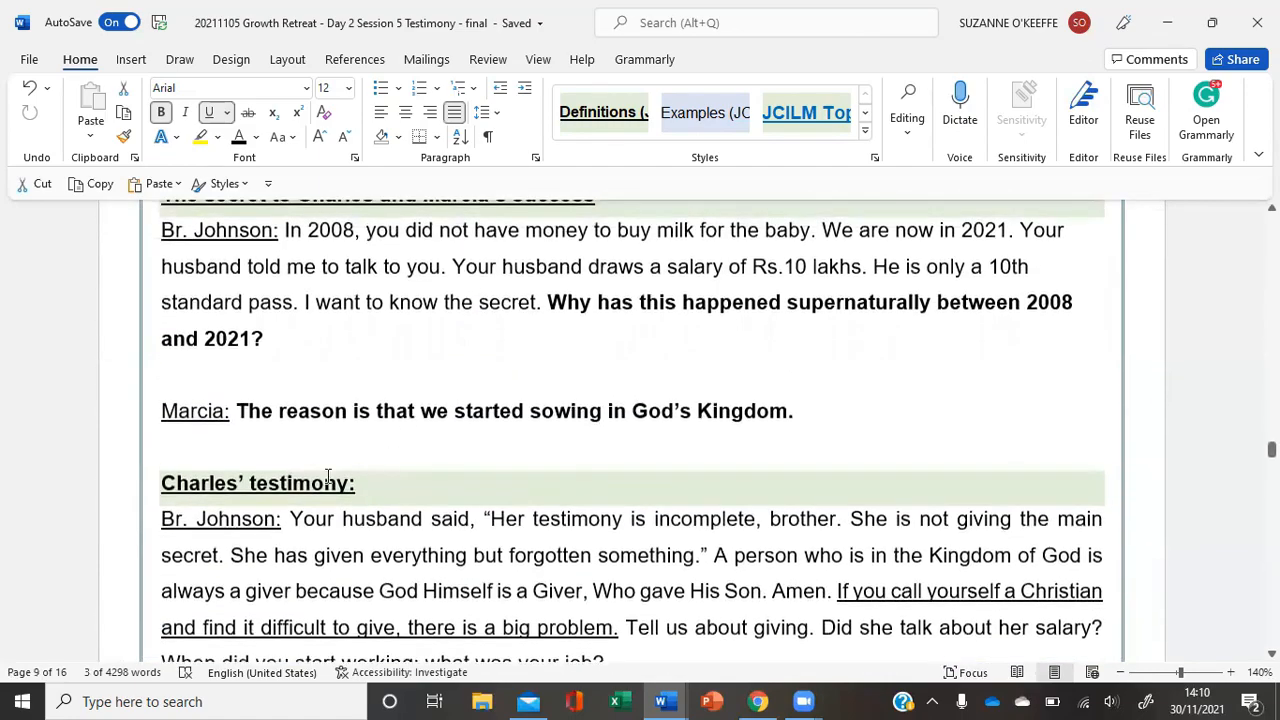
{"action": "left_click_drag", "start_coordinate": [161, 486], "coordinate": [617, 483]}
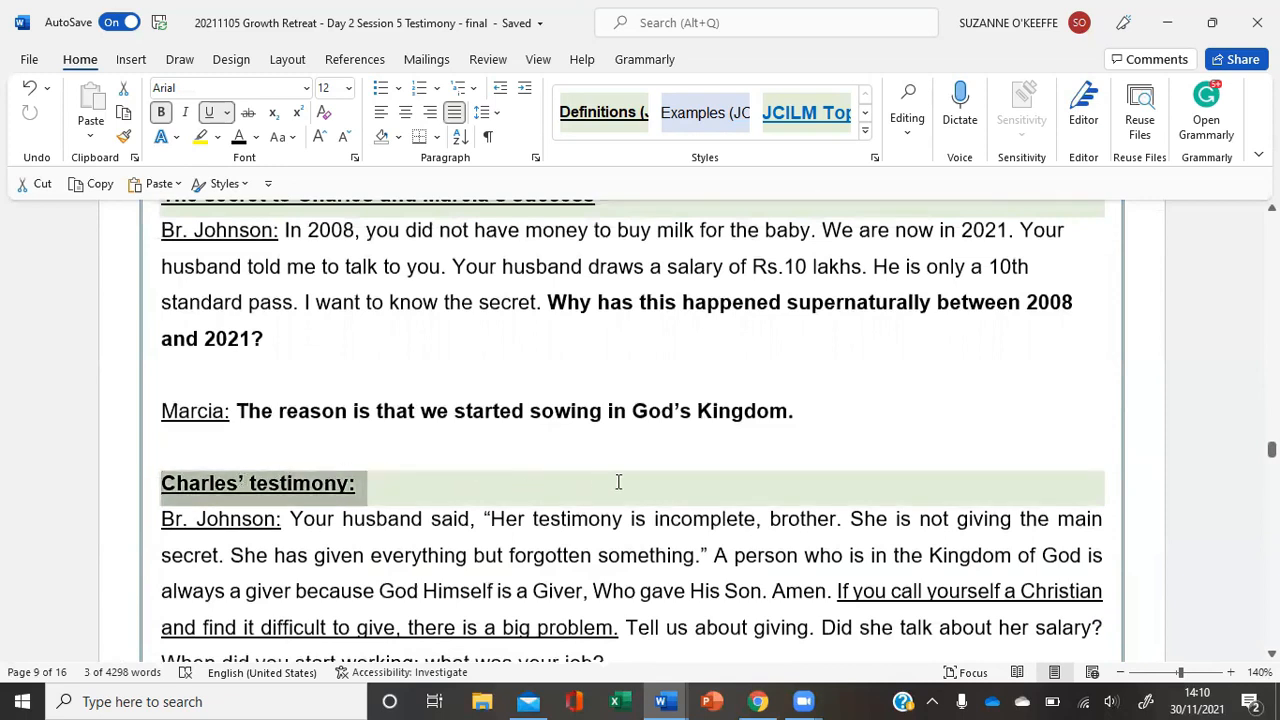
{"action": "left_click", "coordinate": [865, 135]}
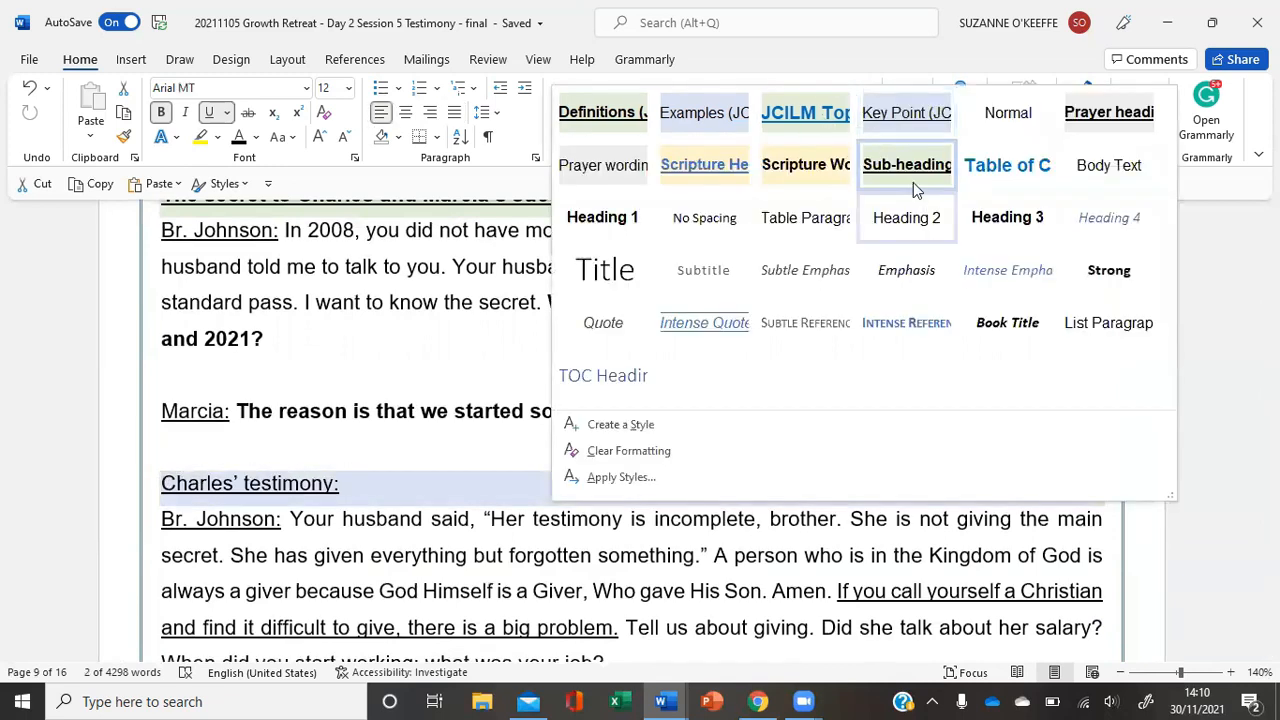
{"action": "left_click", "coordinate": [409, 369]}
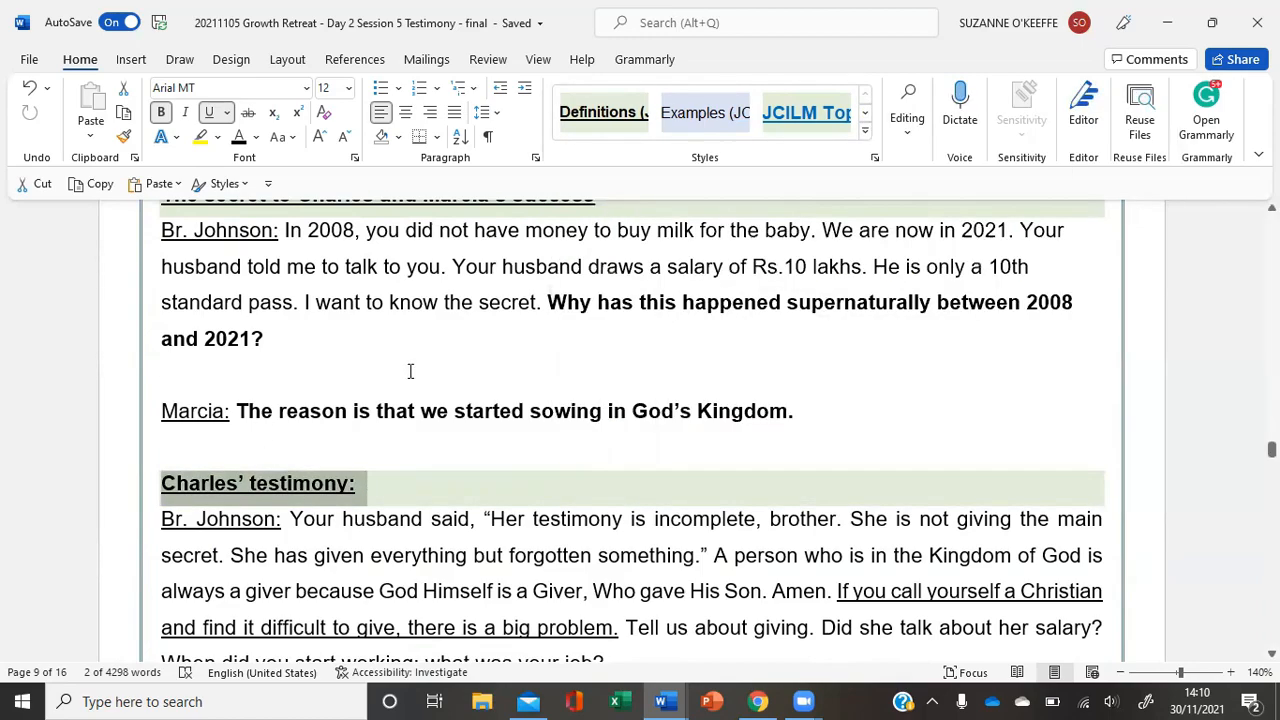
- Start a custom table of contents on the blank line below the Table of Contents title on page 3 and open its options
{"action": "scroll", "coordinate": [409, 369], "scroll_direction": "up", "scroll_amount": 15}
{"action": "scroll", "coordinate": [410, 371], "scroll_direction": "up", "scroll_amount": 15}
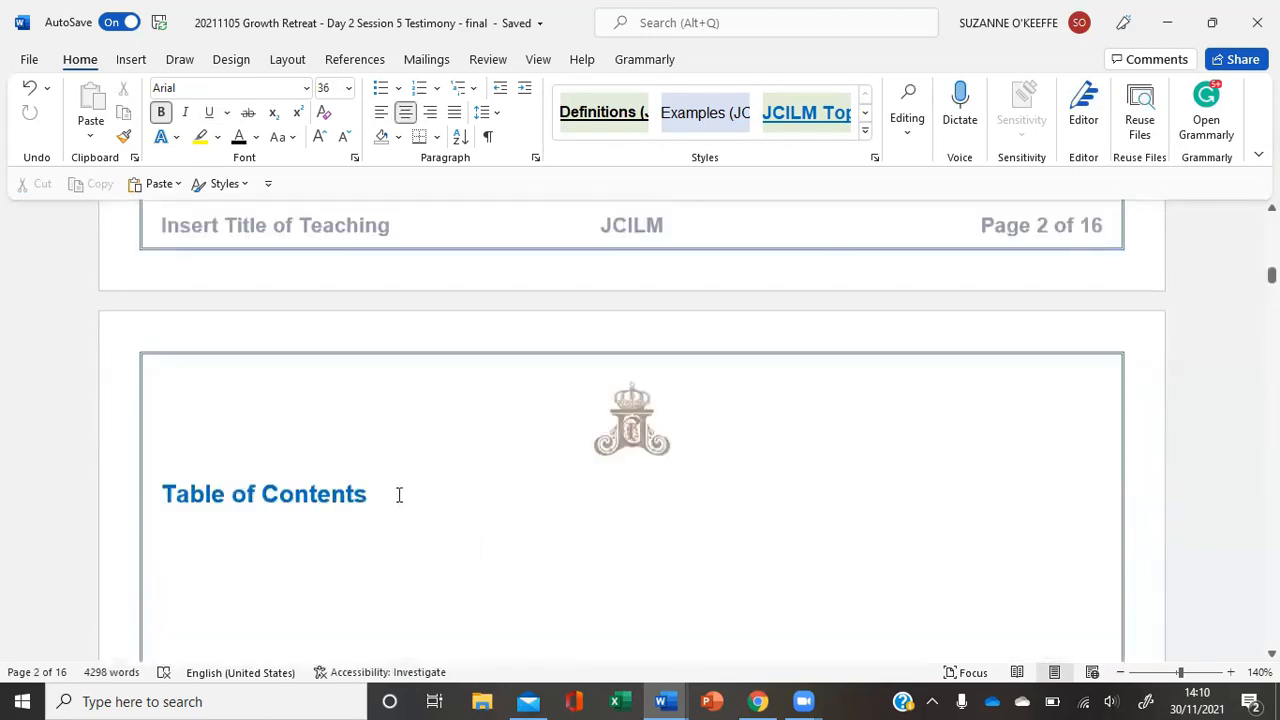
{"action": "left_click", "coordinate": [400, 494]}
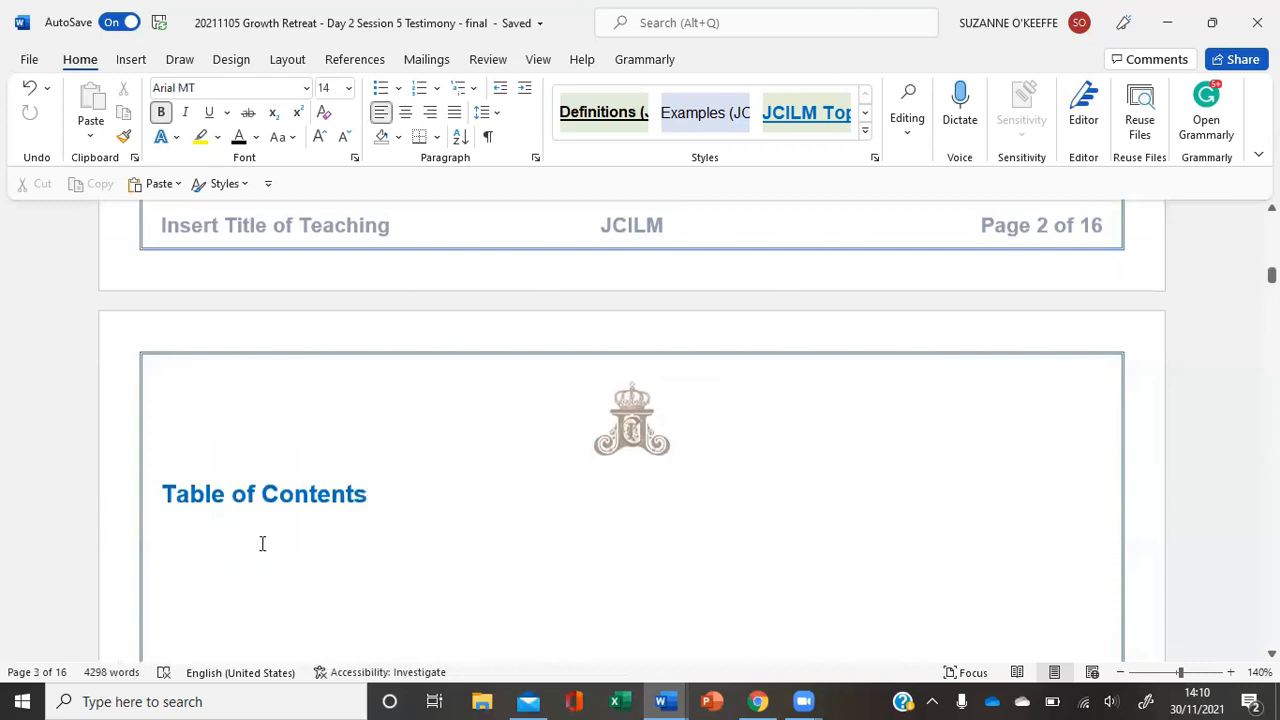
{"action": "left_click", "coordinate": [204, 538]}
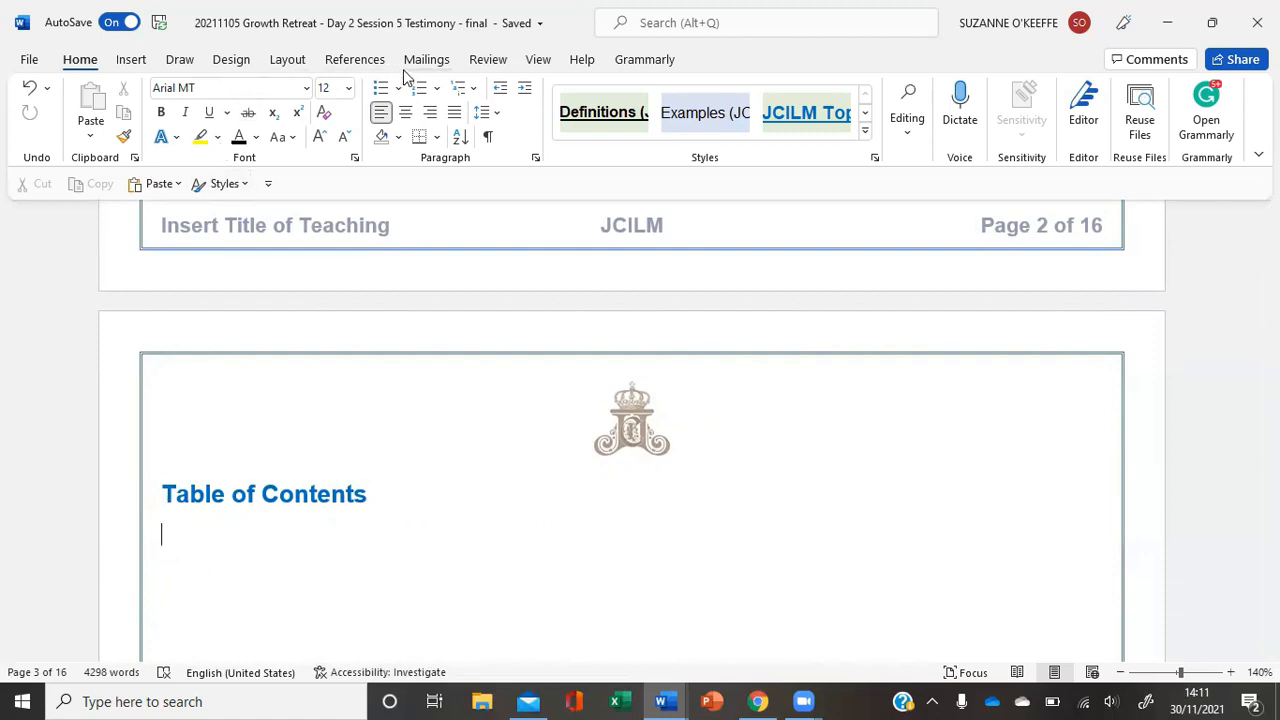
{"action": "left_click", "coordinate": [372, 63]}
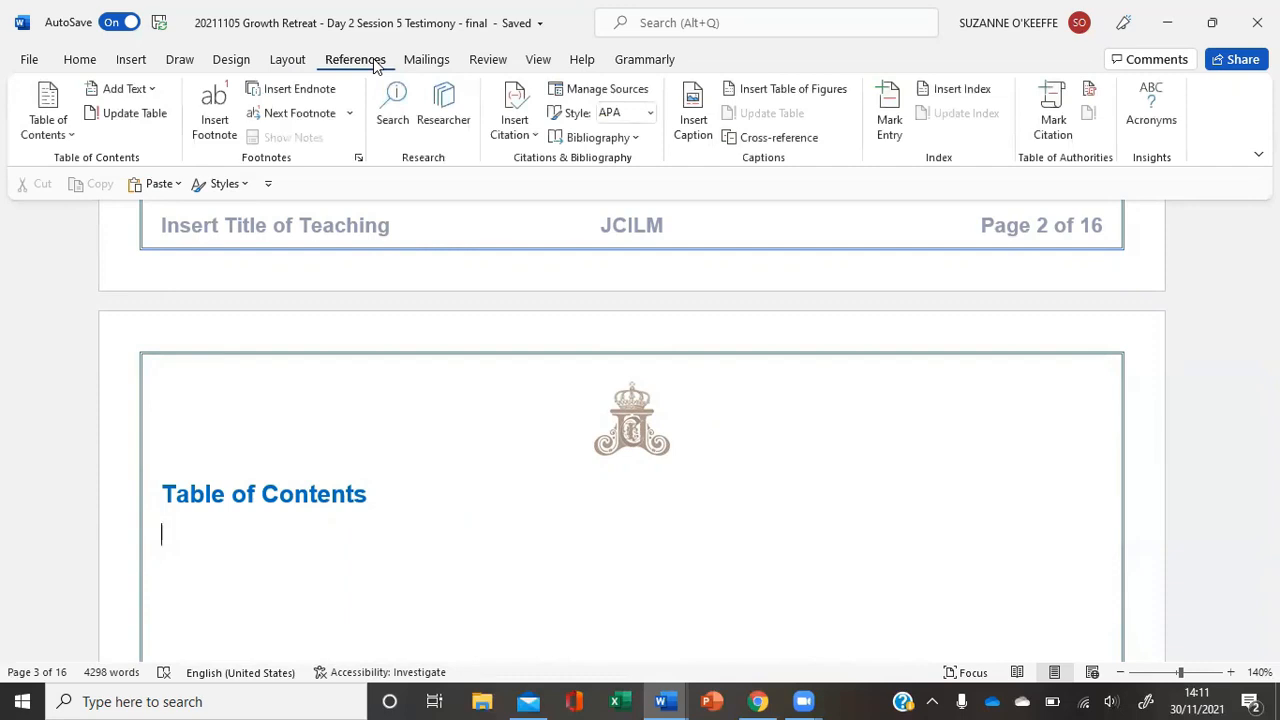
{"action": "left_click", "coordinate": [70, 138]}
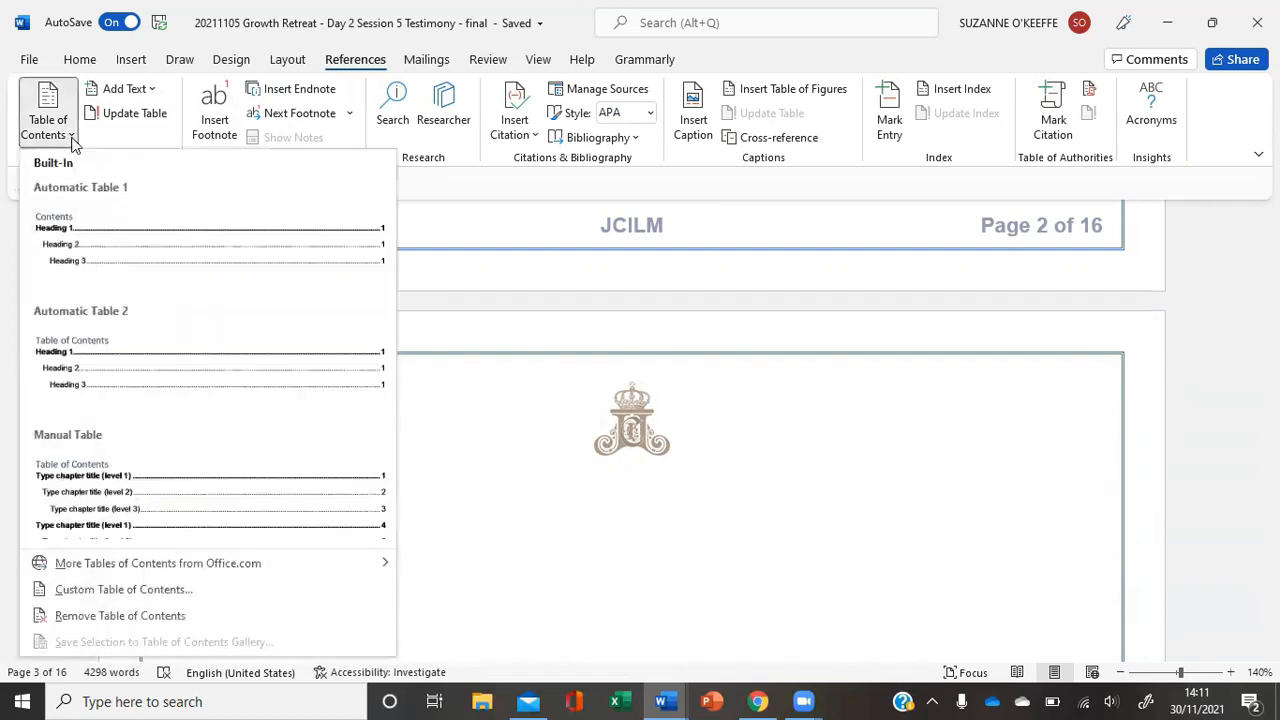
{"action": "left_click", "coordinate": [83, 591]}
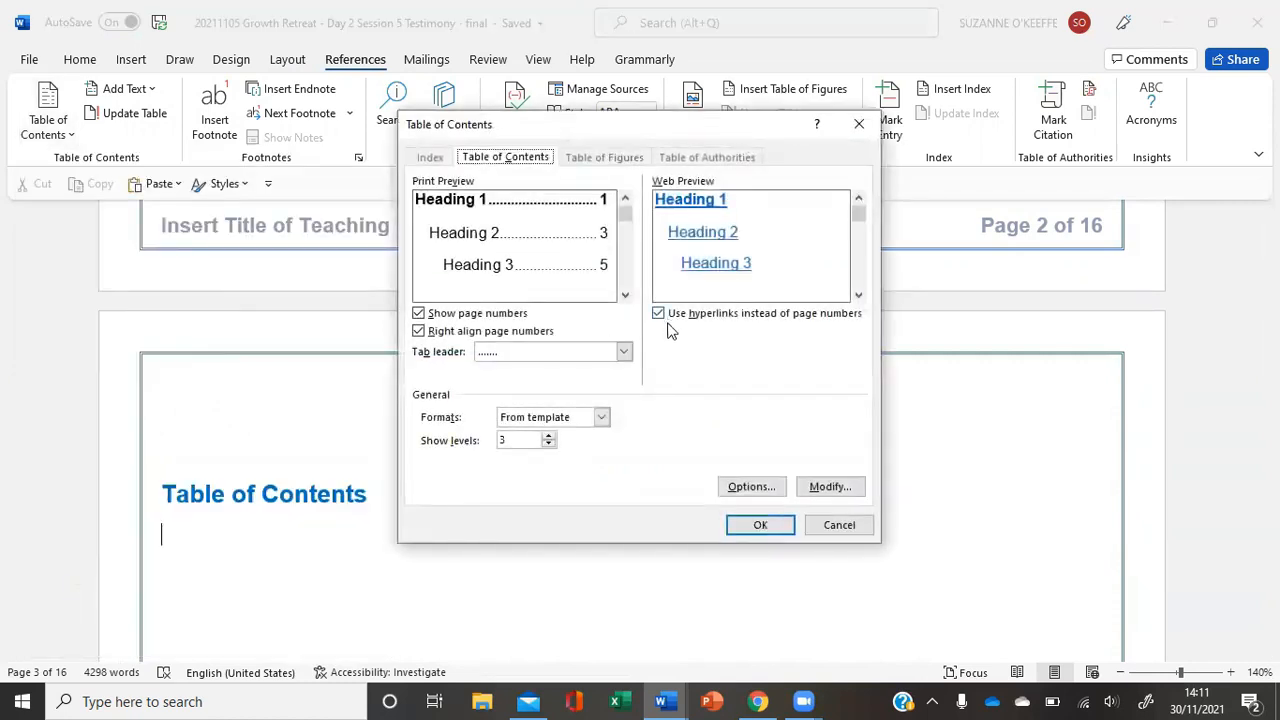
{"action": "left_click", "coordinate": [773, 490]}
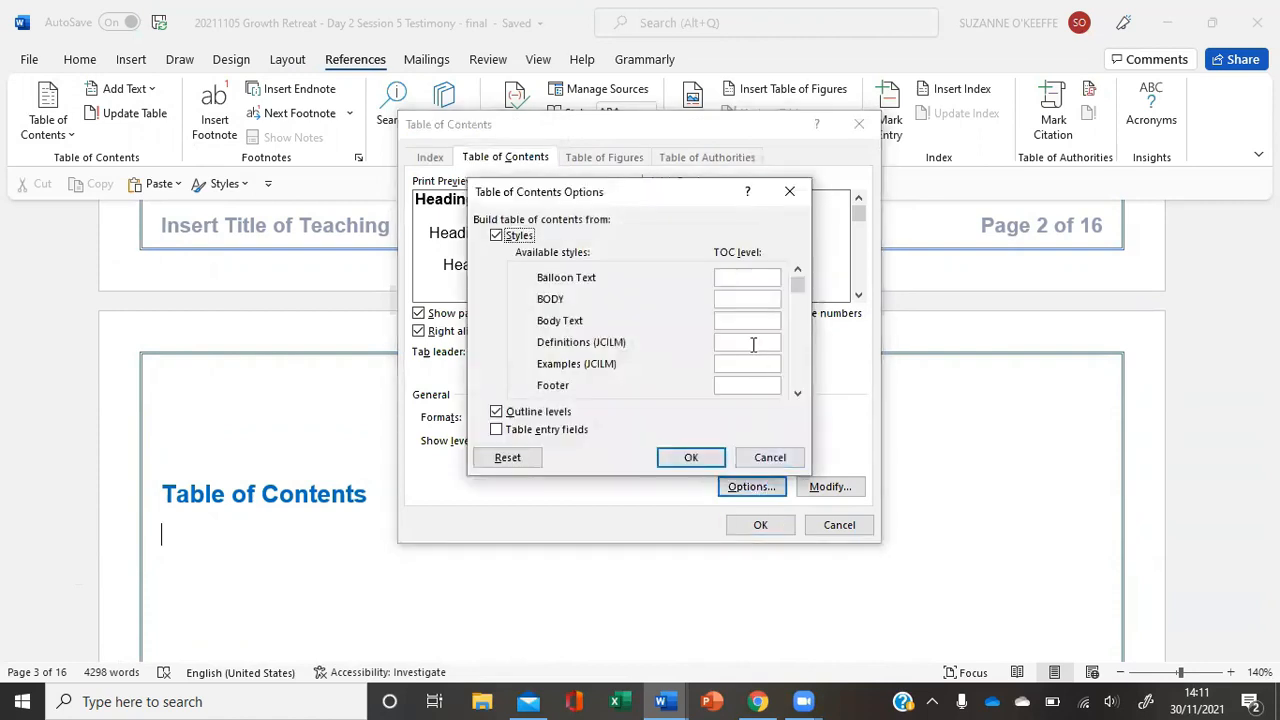
- Clear the TOC levels of the Heading 1, Heading 2 and Heading 3 styles
{"action": "left_click", "coordinate": [797, 393]}
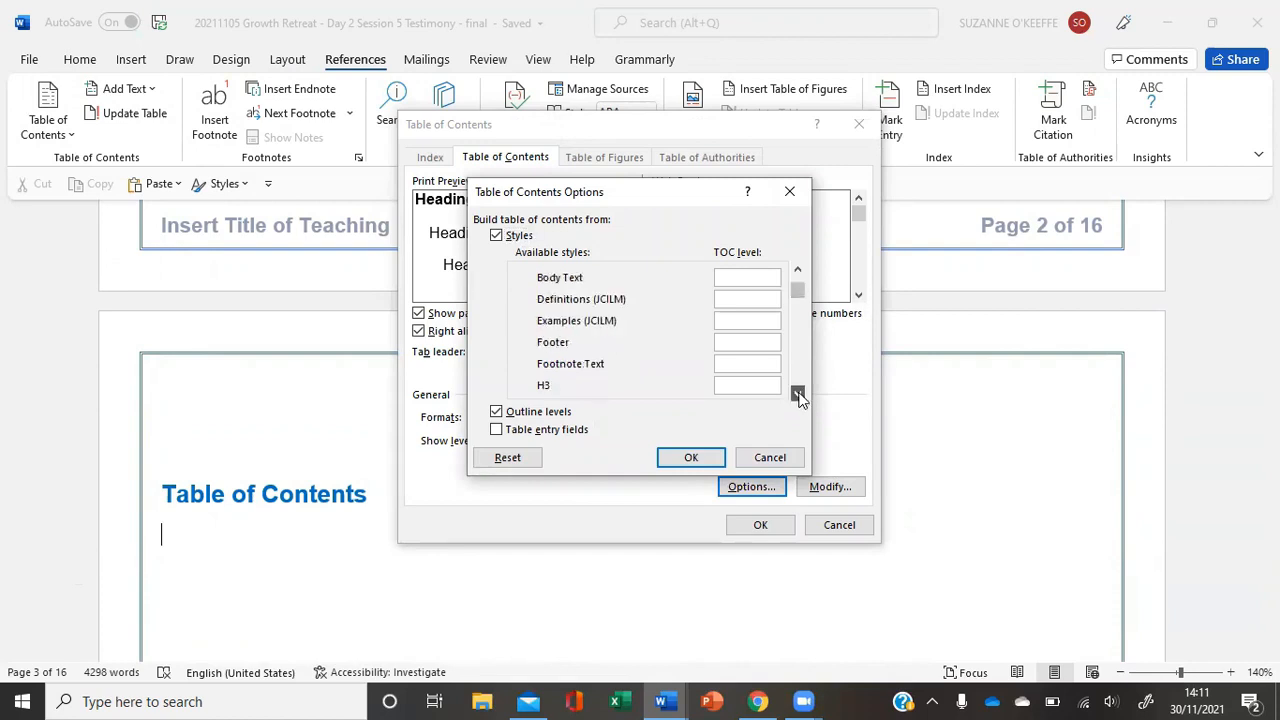
{"action": "left_click", "coordinate": [797, 393]}
{"action": "left_click", "coordinate": [797, 268]}
{"action": "left_click", "coordinate": [797, 268]}
{"action": "left_click", "coordinate": [797, 268]}
{"action": "left_click", "coordinate": [748, 320]}
{"action": "key", "text": "BackSpace"}
{"action": "left_click", "coordinate": [731, 343]}
{"action": "key", "text": "BackSpace"}
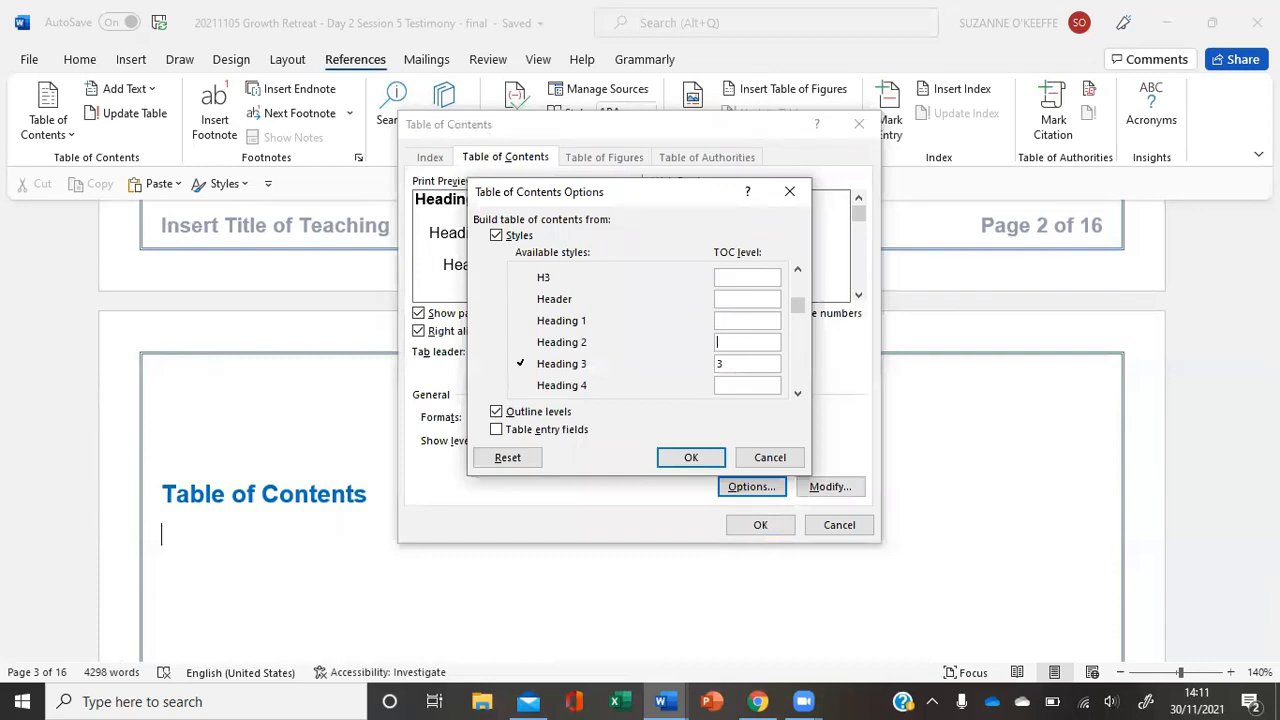
{"action": "key", "text": "BackSpace"}
- Assign TOC level 1 to the JCILM Topic Heading style
{"action": "left_click", "coordinate": [797, 393]}
{"action": "left_click", "coordinate": [797, 393]}
{"action": "left_click", "coordinate": [797, 394]}
{"action": "left_click", "coordinate": [797, 394]}
{"action": "left_click", "coordinate": [797, 394]}
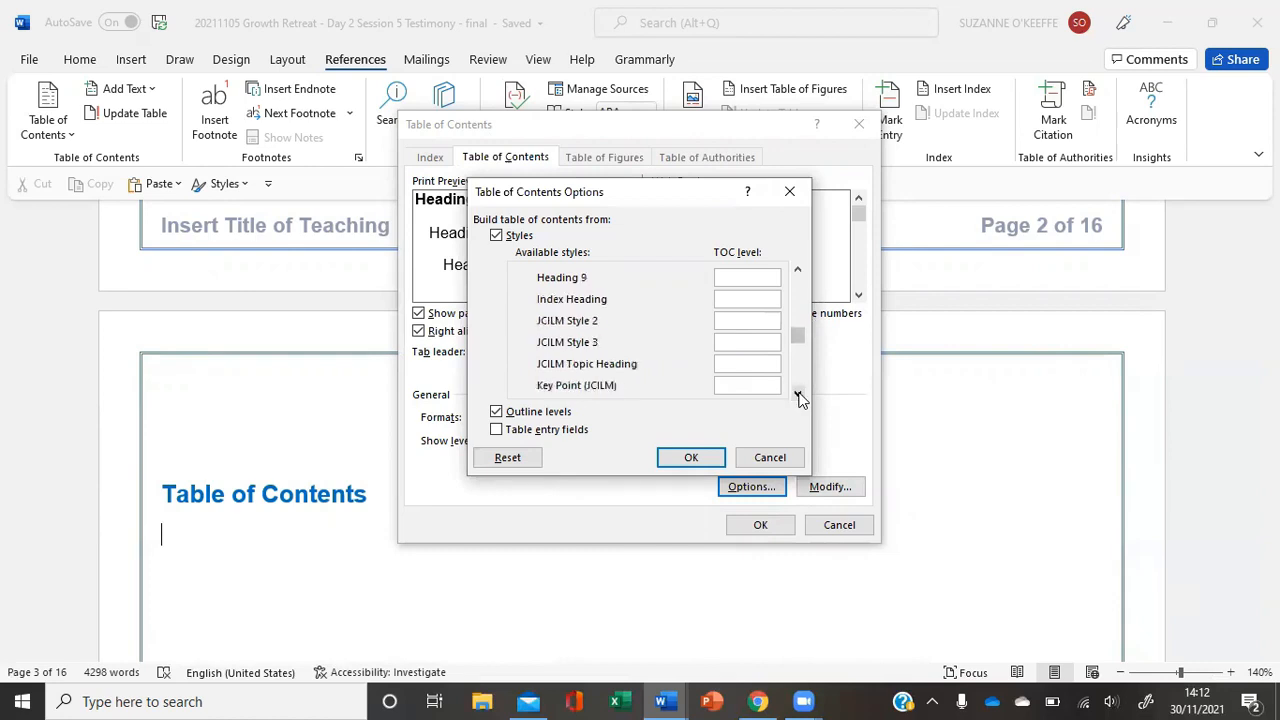
{"action": "left_click", "coordinate": [797, 394]}
{"action": "left_click", "coordinate": [734, 344]}
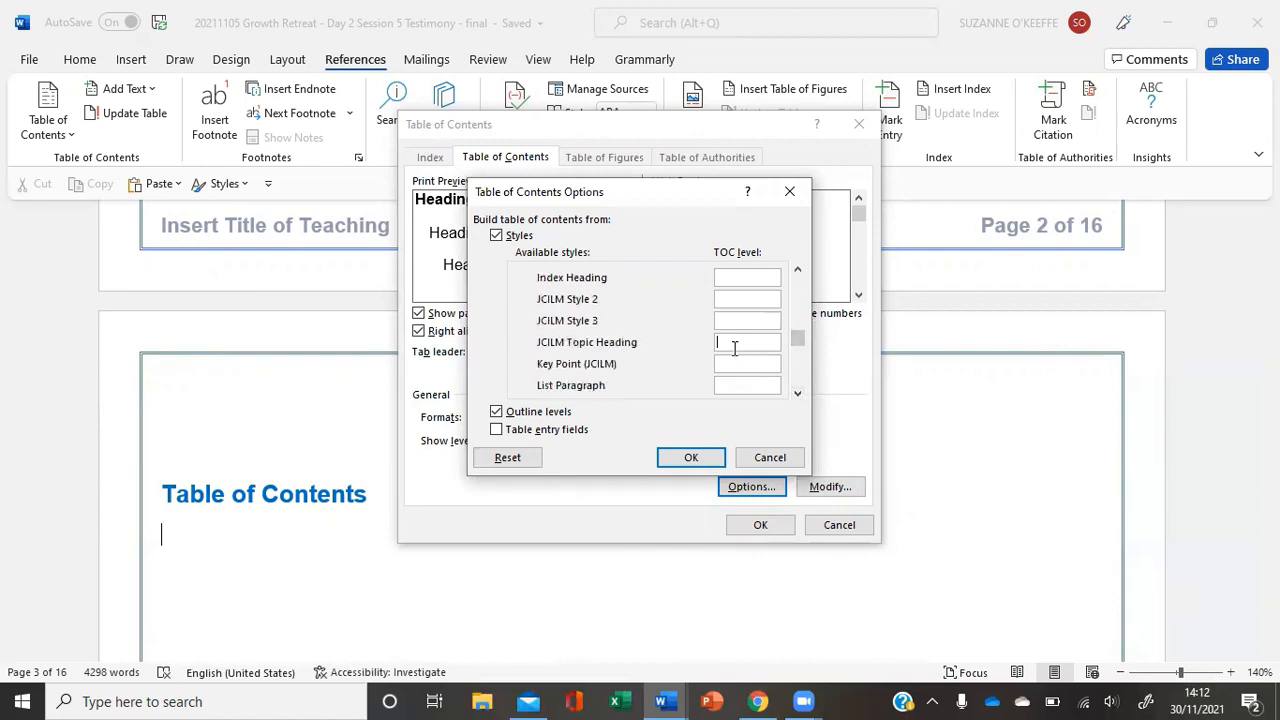
{"action": "type", "text": "1"}
- Assign TOC level 2 to the Sub-heading (JCILM) style
{"action": "left_click", "coordinate": [797, 394]}
{"action": "left_click", "coordinate": [797, 394]}
{"action": "left_click", "coordinate": [797, 394]}
{"action": "left_click", "coordinate": [797, 394]}
{"action": "left_click", "coordinate": [797, 394]}
{"action": "left_click", "coordinate": [797, 394]}
{"action": "left_click", "coordinate": [797, 394]}
{"action": "left_click", "coordinate": [797, 394]}
{"action": "left_click", "coordinate": [797, 394]}
{"action": "left_click", "coordinate": [797, 394]}
{"action": "left_click", "coordinate": [797, 394]}
{"action": "left_click", "coordinate": [730, 364]}
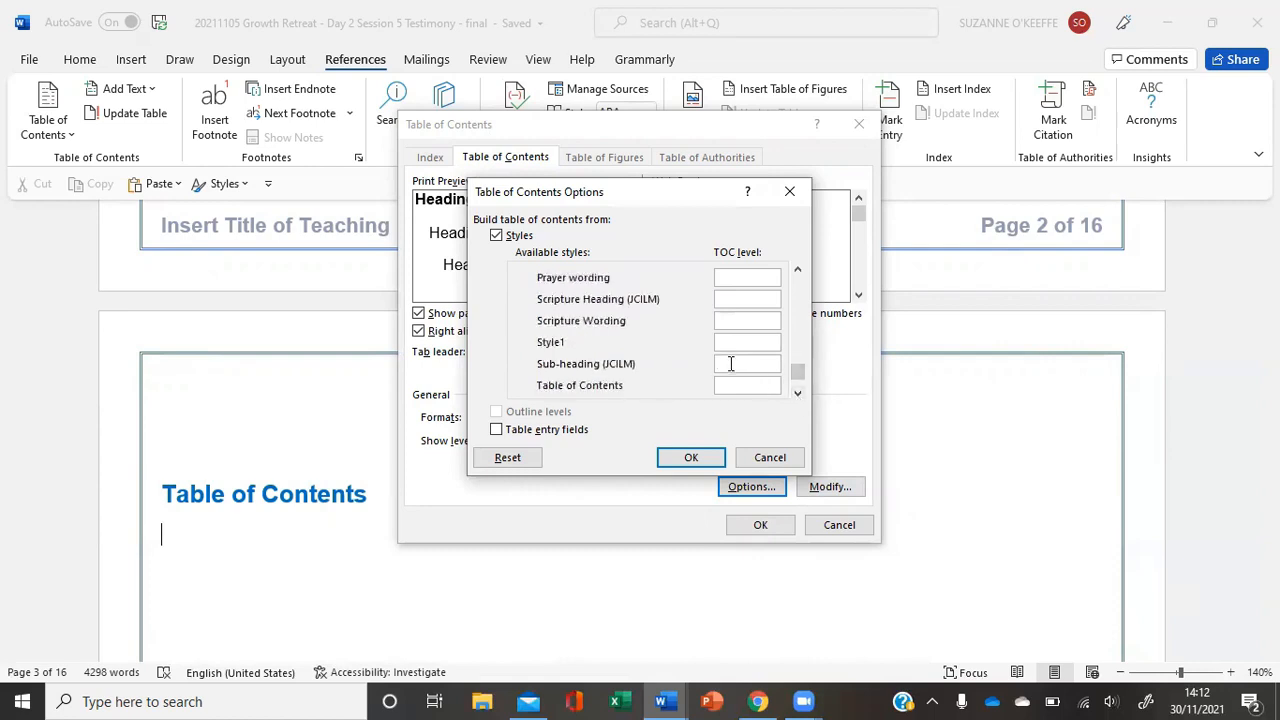
{"action": "type", "text": "2"}
- Assign TOC level 3 to Scripture Heading (JCILM) and level 4 to Prayer heading, and insert the table of contents
{"action": "left_click", "coordinate": [797, 270]}
{"action": "left_click", "coordinate": [797, 270]}
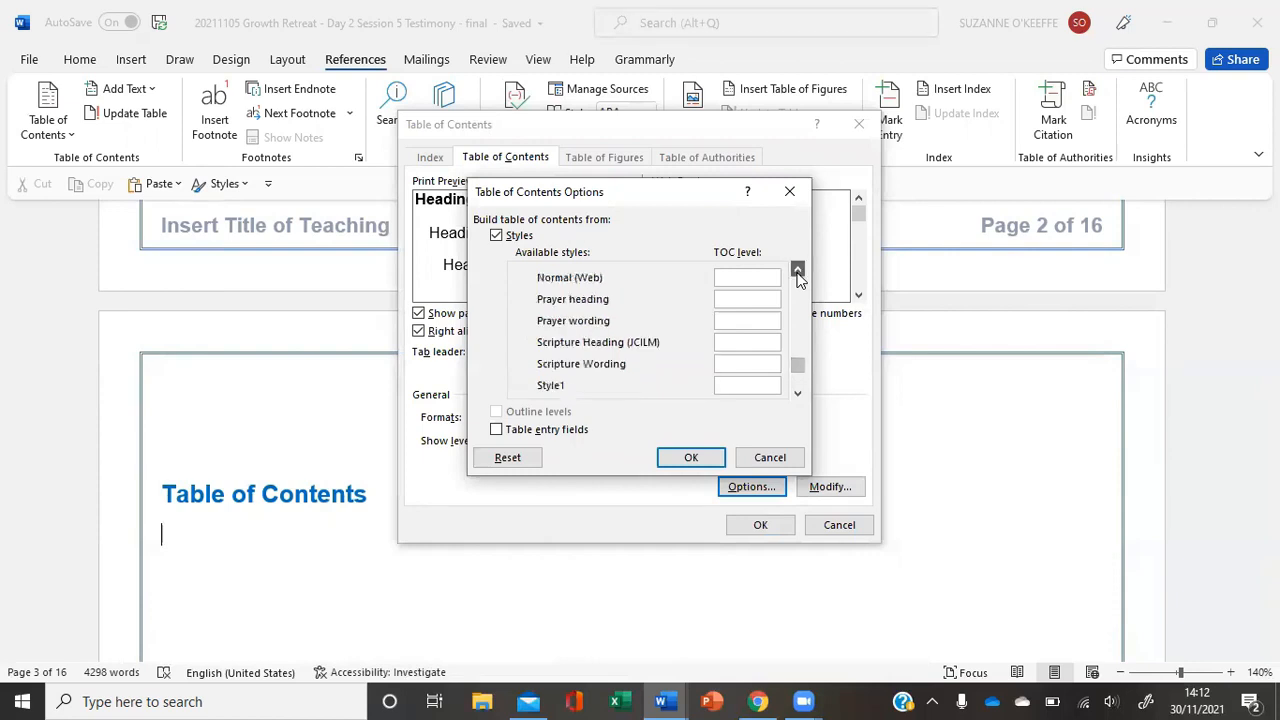
{"action": "left_click", "coordinate": [738, 344]}
{"action": "type", "text": "3"}
{"action": "left_click", "coordinate": [727, 301]}
{"action": "type", "text": "4"}
{"action": "left_click", "coordinate": [697, 461]}
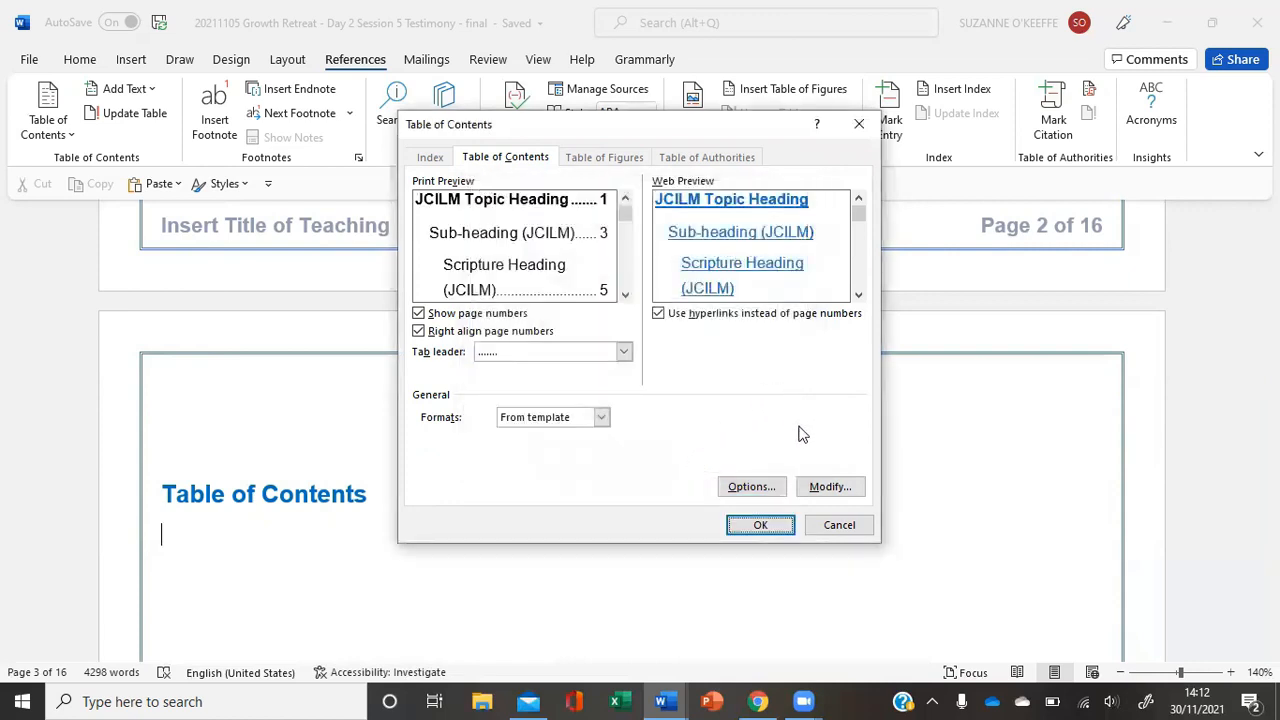
{"action": "left_click", "coordinate": [762, 526]}
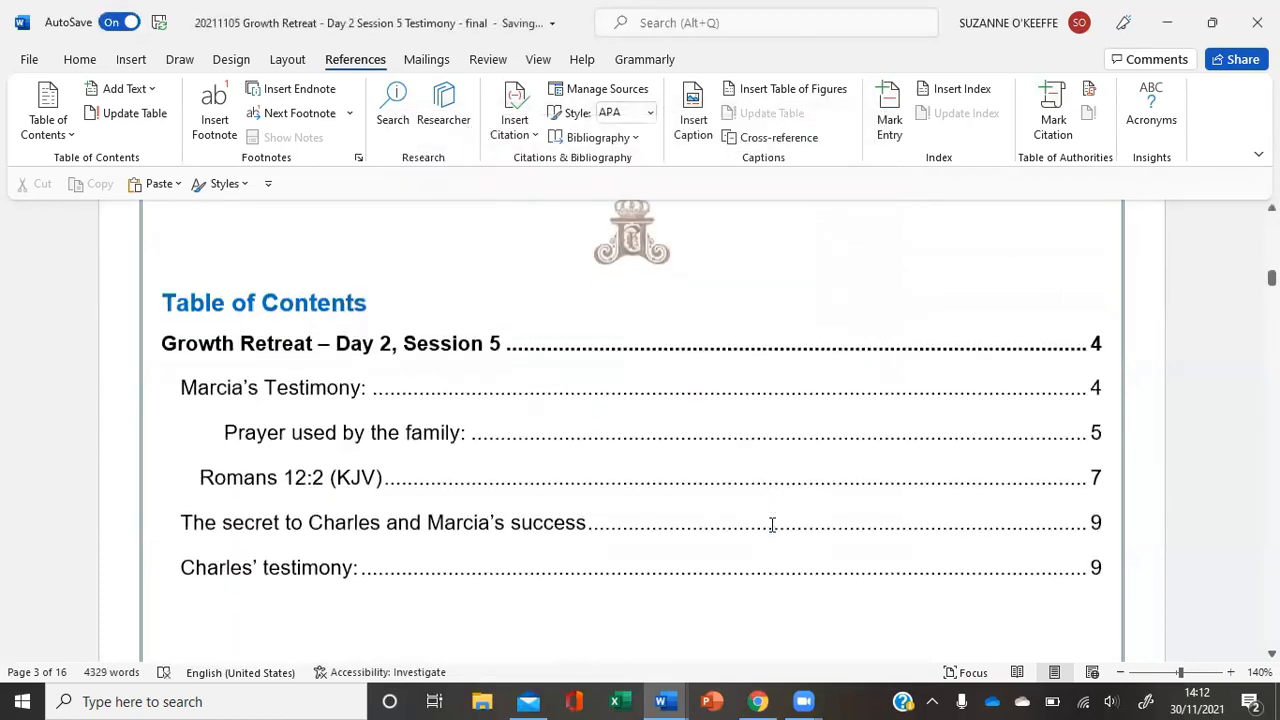